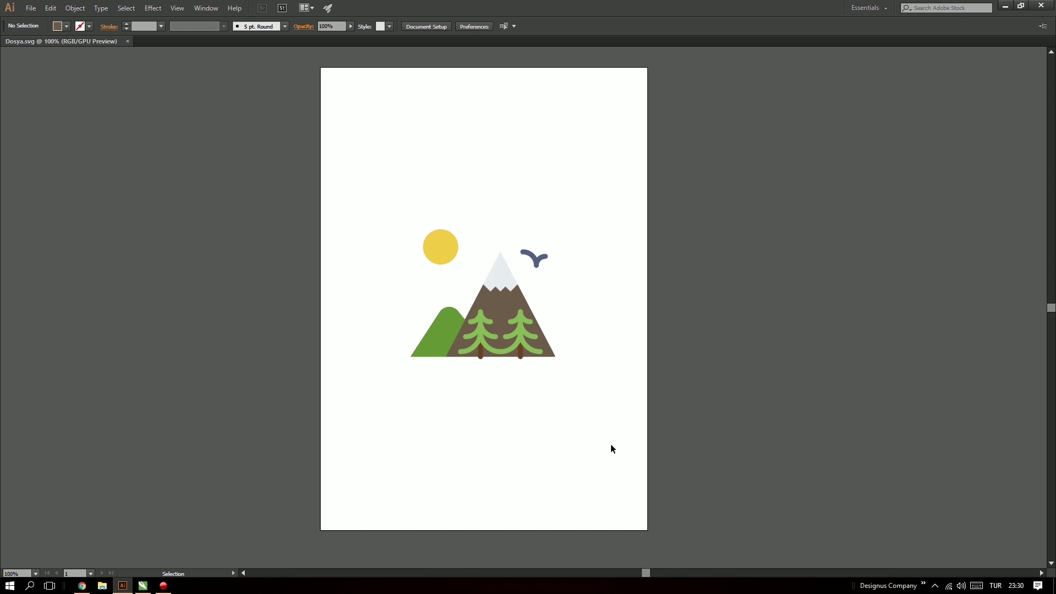
Select the whole mountain illustration, then just the green hill, and clear the selection.
{"action": "left_click_drag", "start_coordinate": [610, 460], "coordinate": [355, 191]}
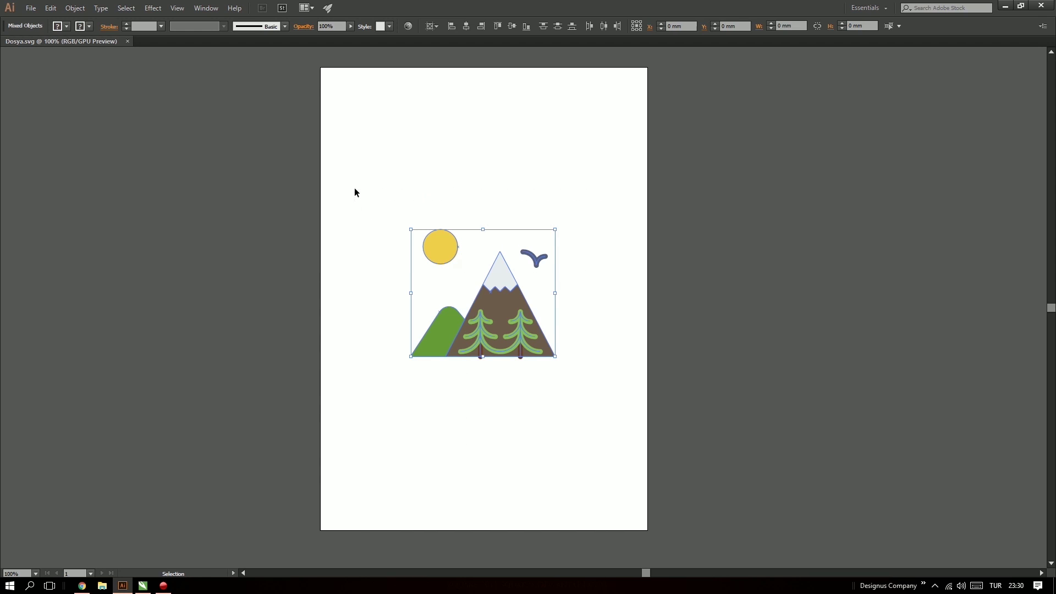
{"action": "left_click", "coordinate": [349, 278]}
{"action": "left_click", "coordinate": [438, 311]}
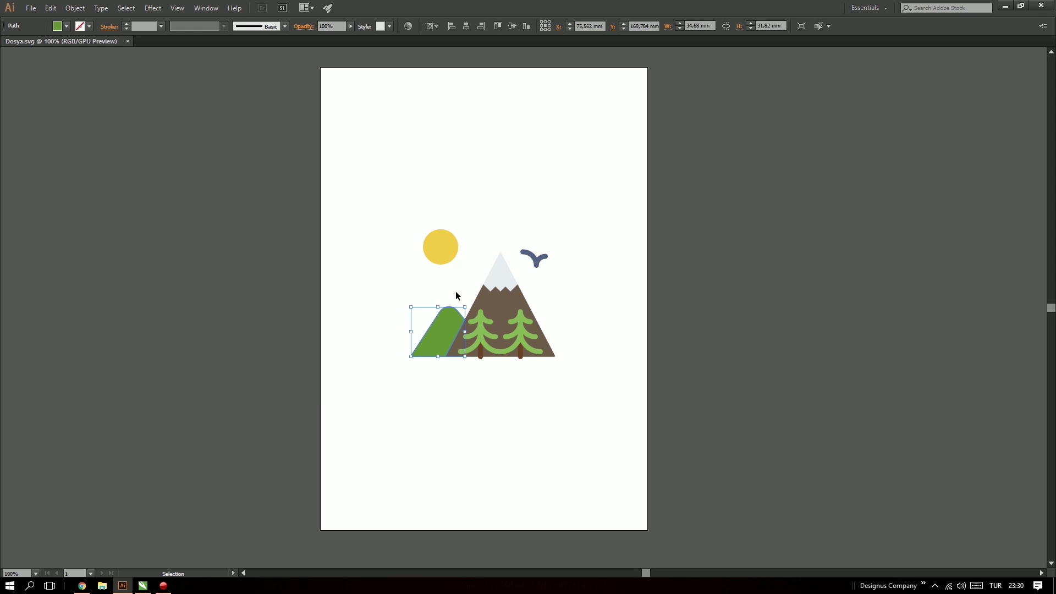
{"action": "left_click", "coordinate": [401, 250]}
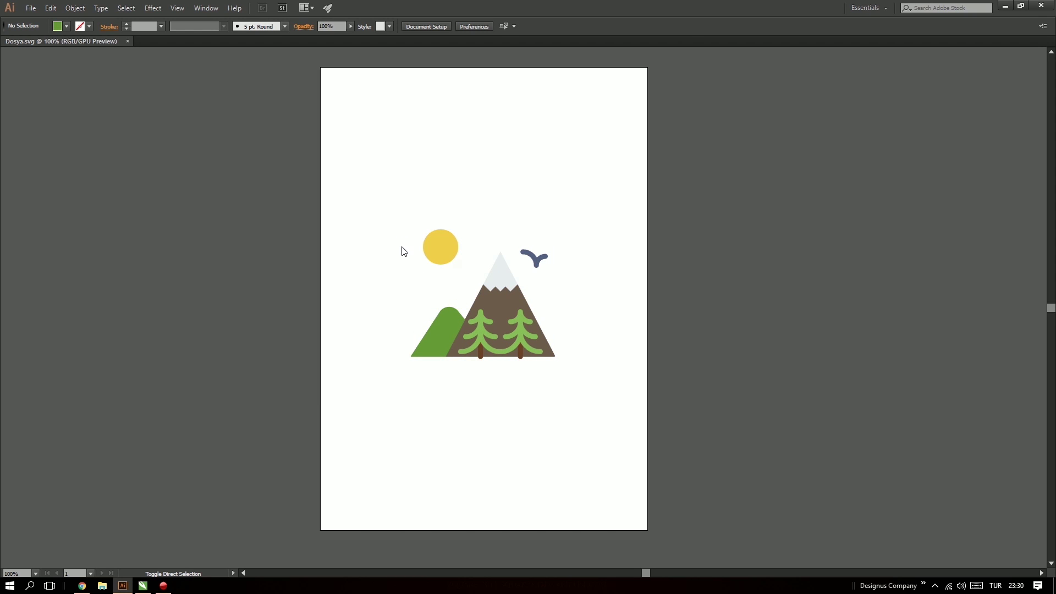
Check the Save As formats Adobe Illustrator, Adobe PDF and Illustrator EPS, then cancel without saving.
{"action": "key", "text": "ctrl+shift+s"}
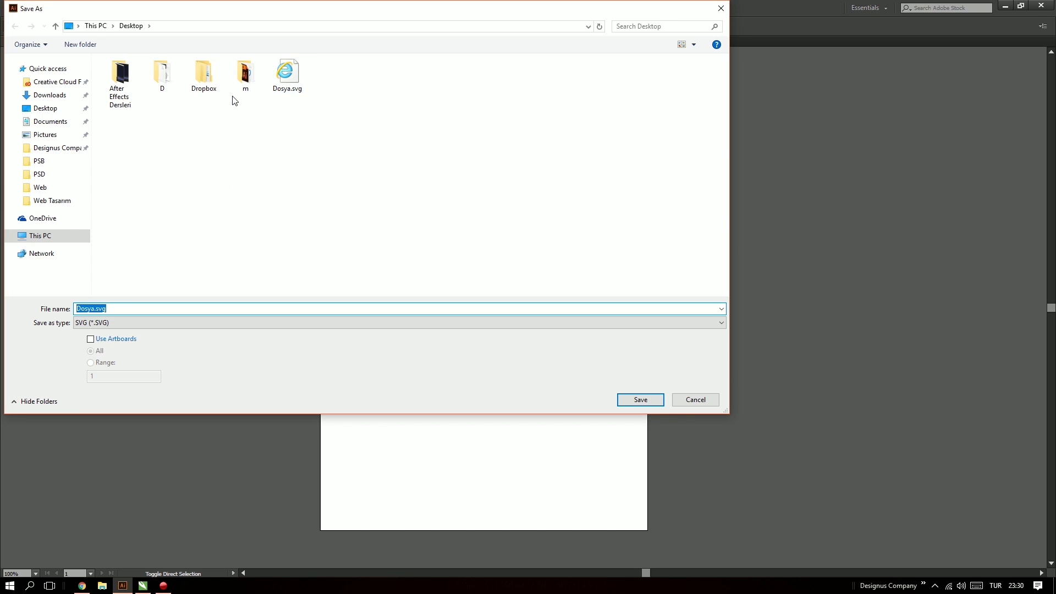
{"action": "left_click_drag", "start_coordinate": [210, 14], "coordinate": [423, 150]}
{"action": "left_click", "coordinate": [412, 159]}
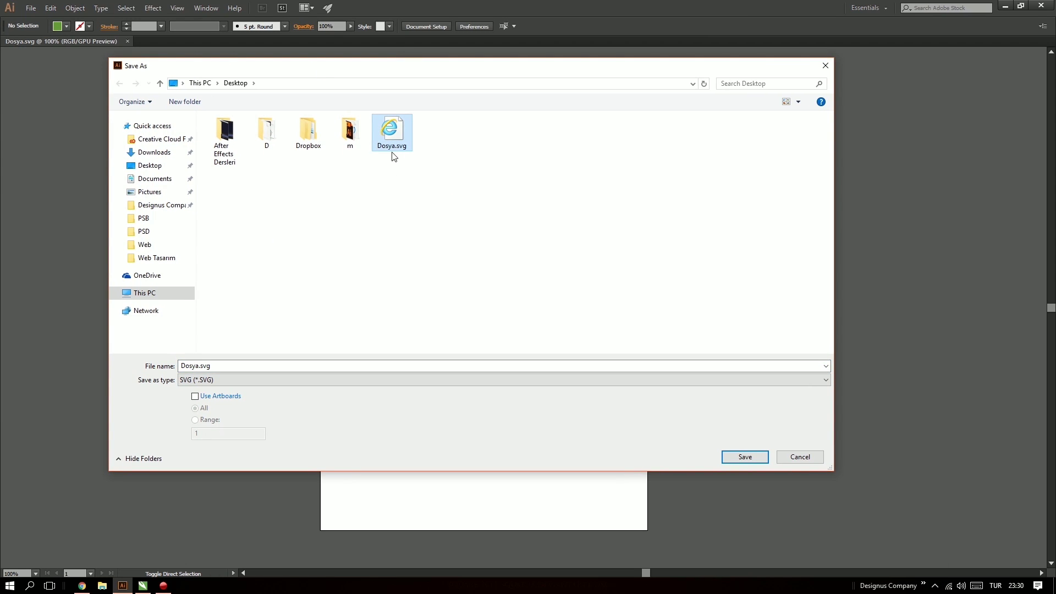
{"action": "left_click", "coordinate": [211, 379]}
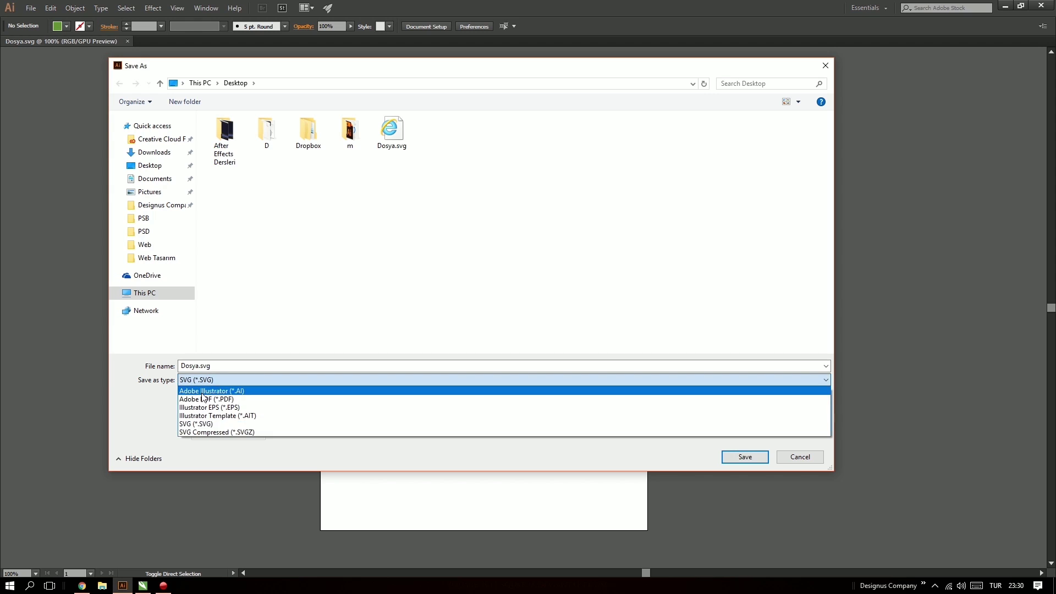
{"action": "left_click", "coordinate": [202, 390]}
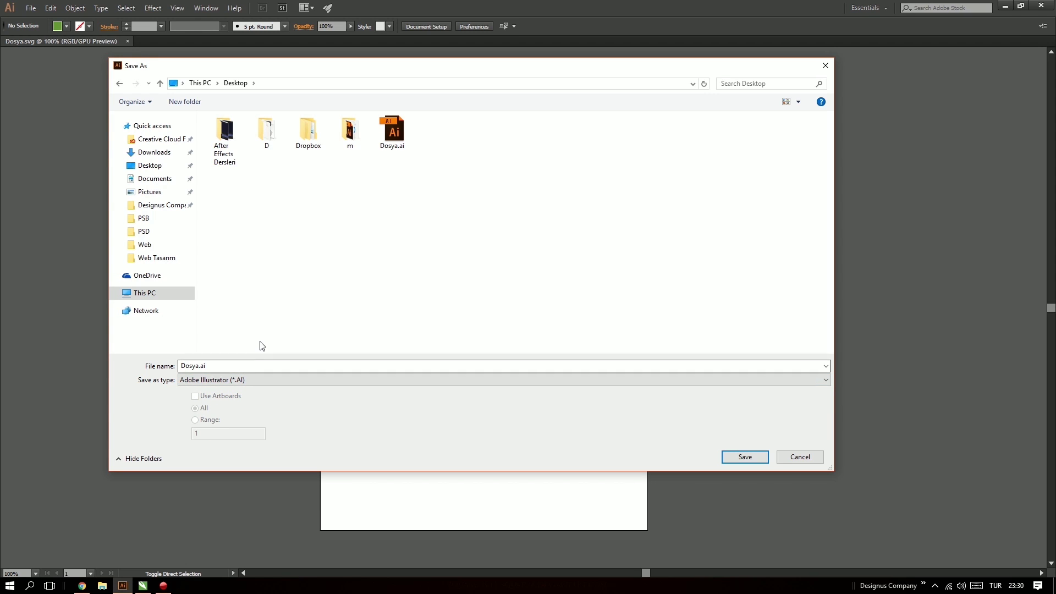
{"action": "left_click", "coordinate": [236, 380]}
{"action": "left_click", "coordinate": [220, 399]}
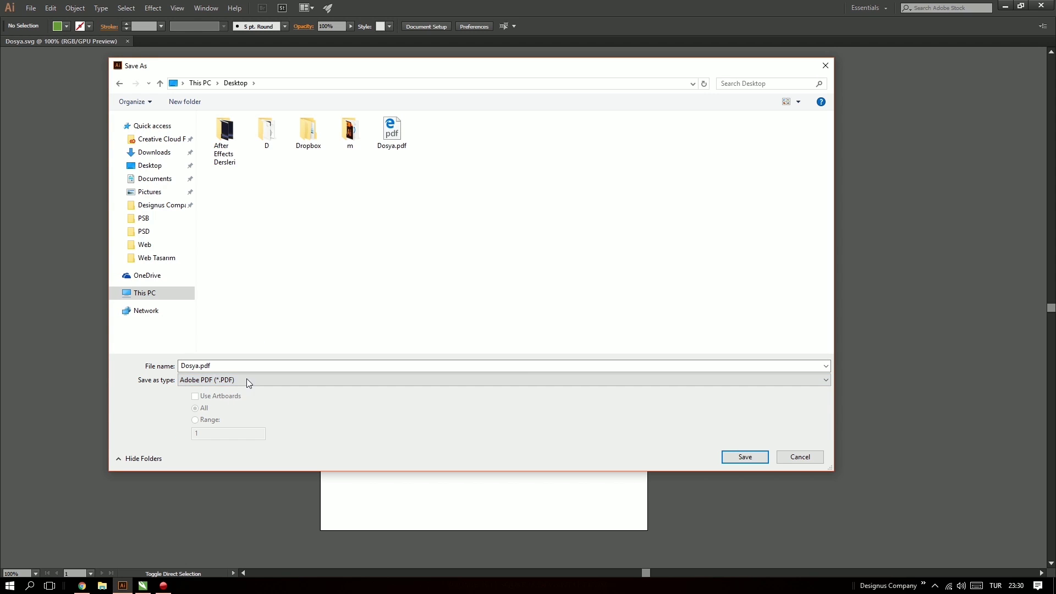
{"action": "left_click", "coordinate": [243, 379]}
{"action": "left_click", "coordinate": [231, 407]}
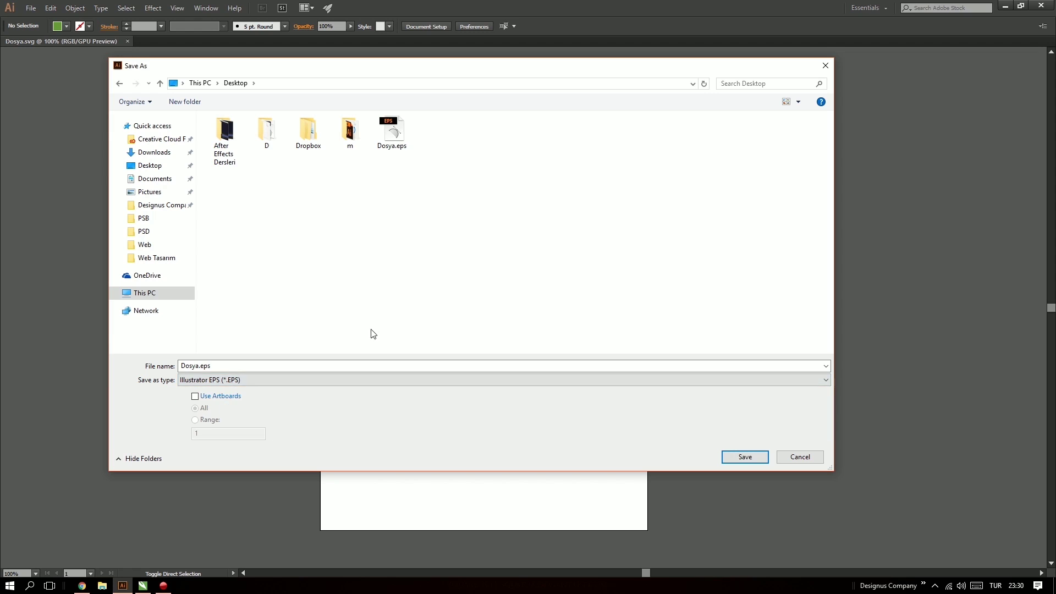
{"action": "left_click", "coordinate": [824, 65]}
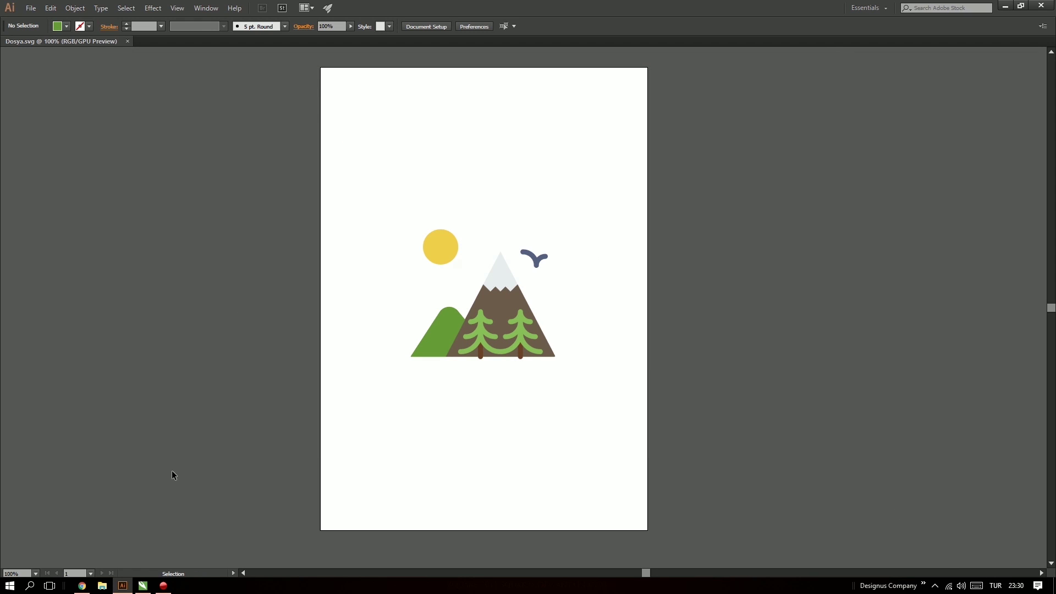
Bring CorelDRAW X7 to the front and start opening an existing drawing from disk.
{"action": "left_click", "coordinate": [142, 585]}
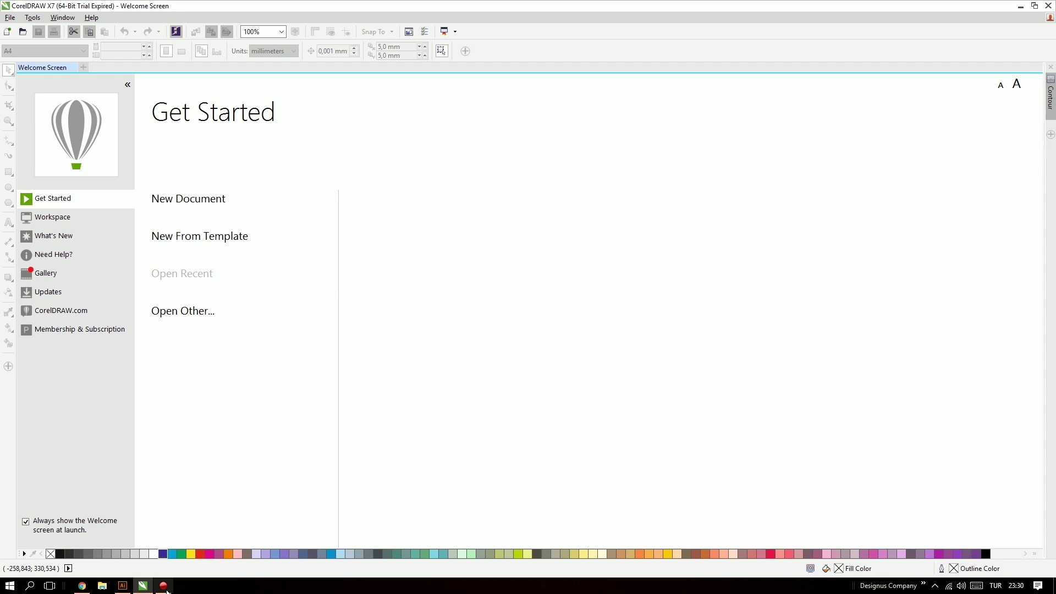
{"action": "left_click", "coordinate": [123, 585]}
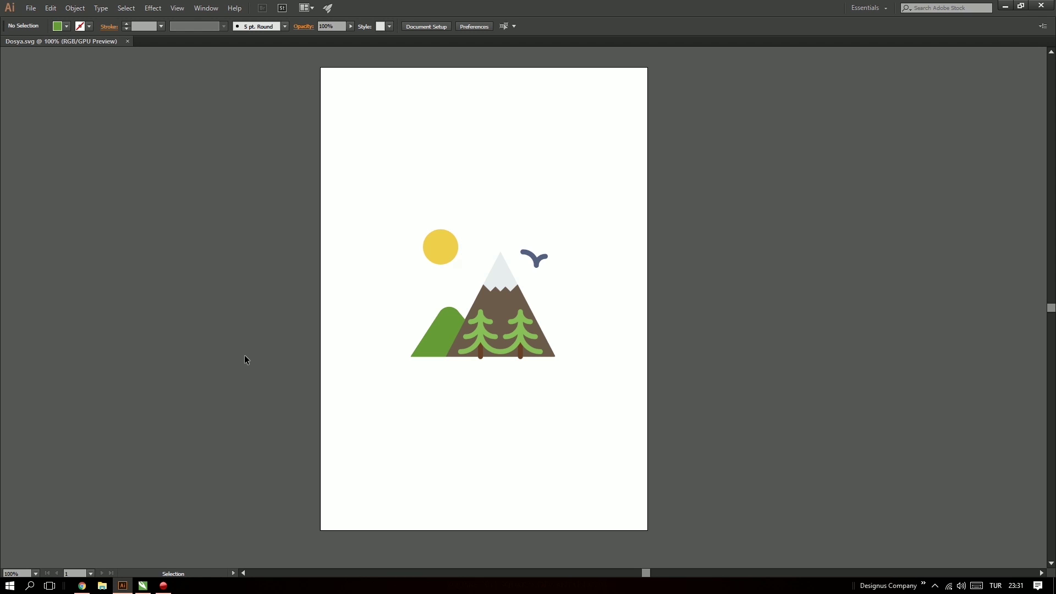
{"action": "left_click", "coordinate": [143, 586]}
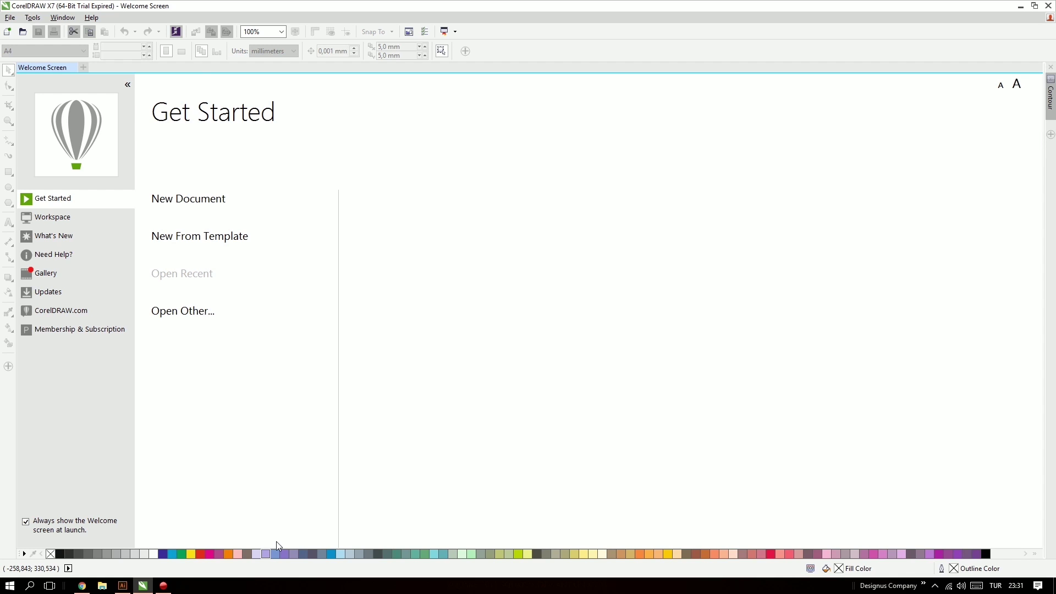
{"action": "mouse_move", "coordinate": [183, 311]}
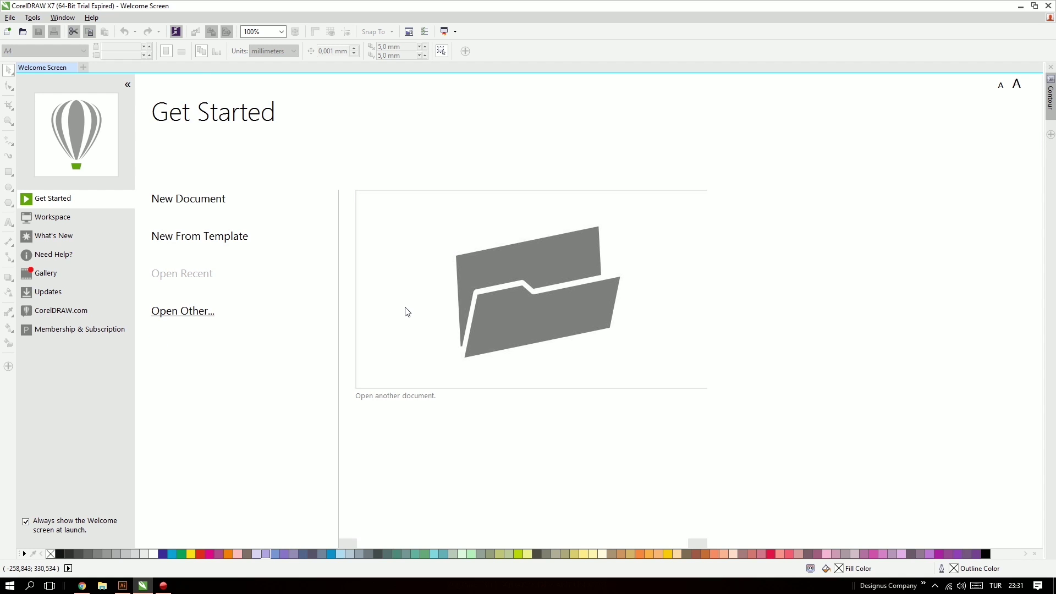
{"action": "left_click", "coordinate": [372, 304]}
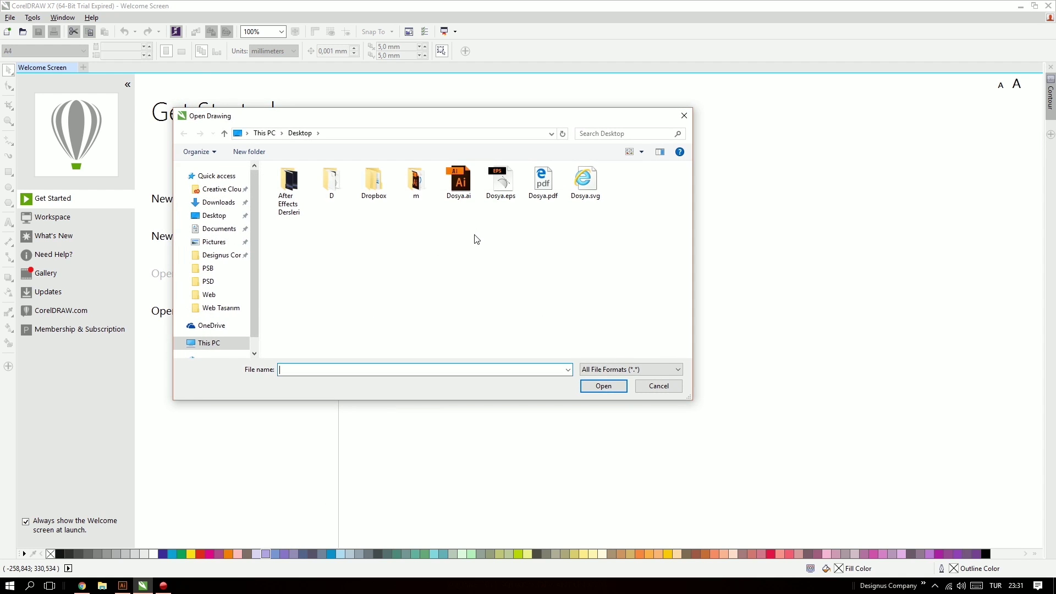
Open Desktop's Dosya.pdf in CorelDRAW with default PDF import settings, then return to Illustrator.
{"action": "left_click_drag", "start_coordinate": [456, 231], "coordinate": [604, 165]}
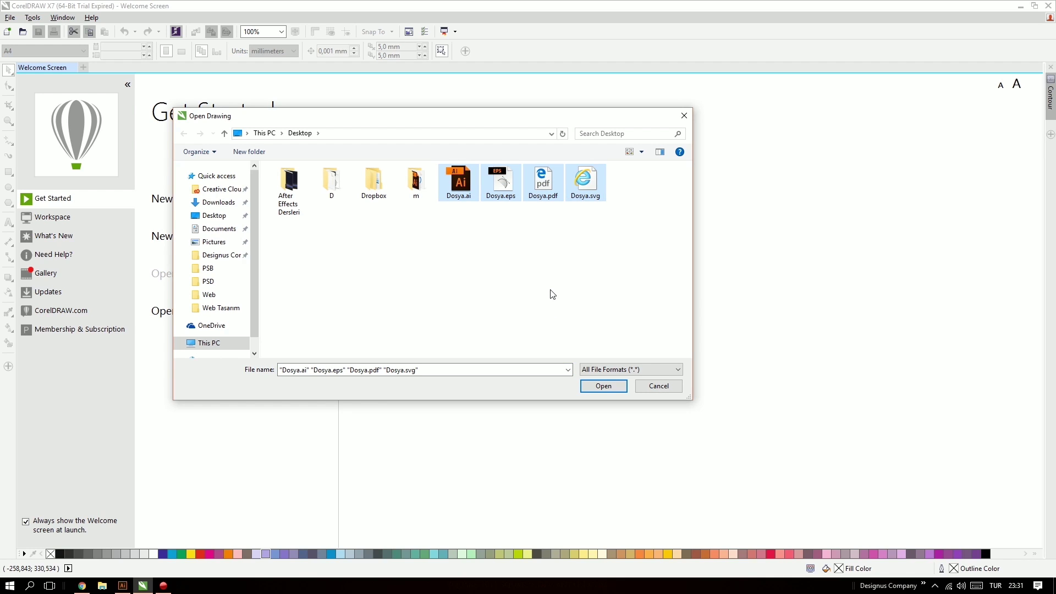
{"action": "left_click", "coordinate": [543, 181]}
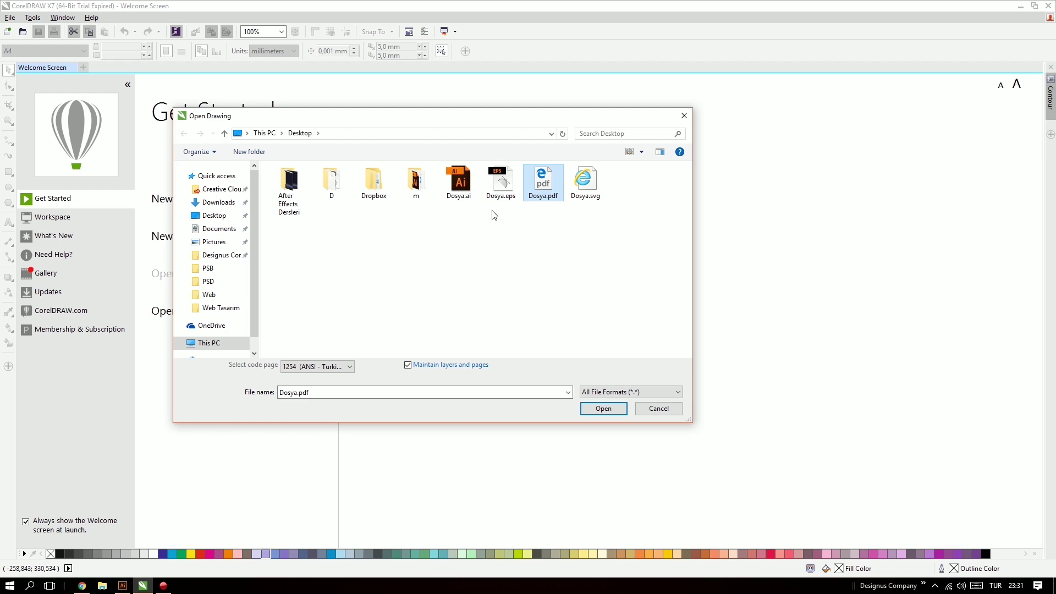
{"action": "left_click", "coordinate": [595, 410]}
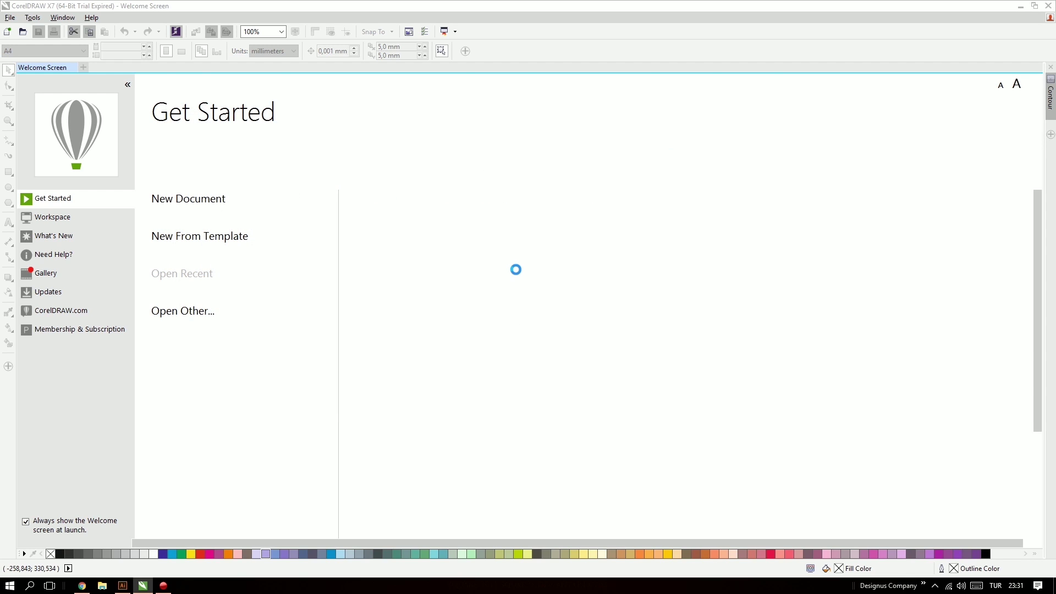
{"action": "left_click", "coordinate": [560, 333]}
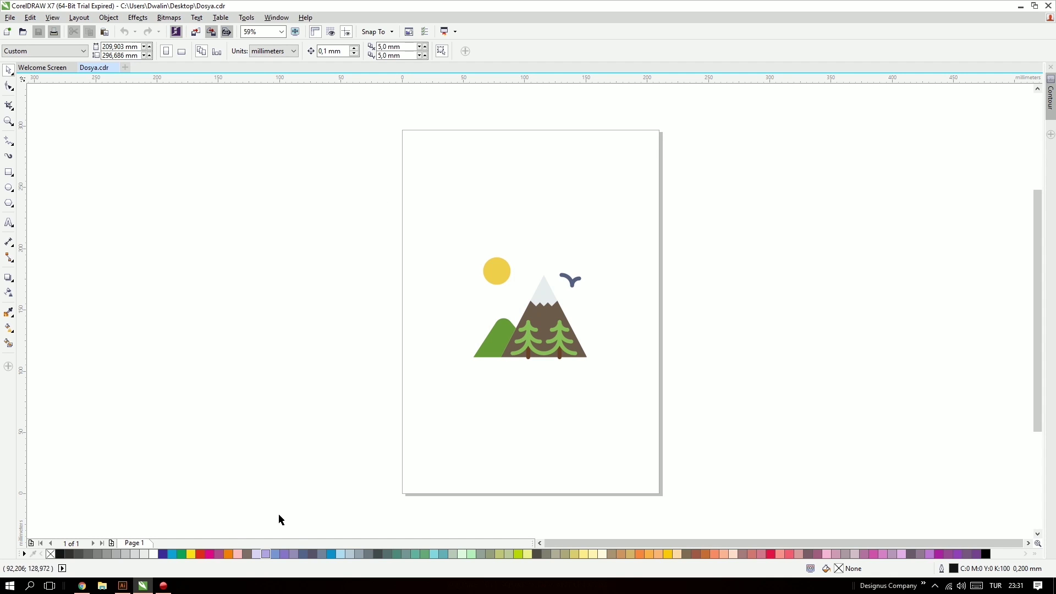
{"action": "left_click", "coordinate": [125, 586]}
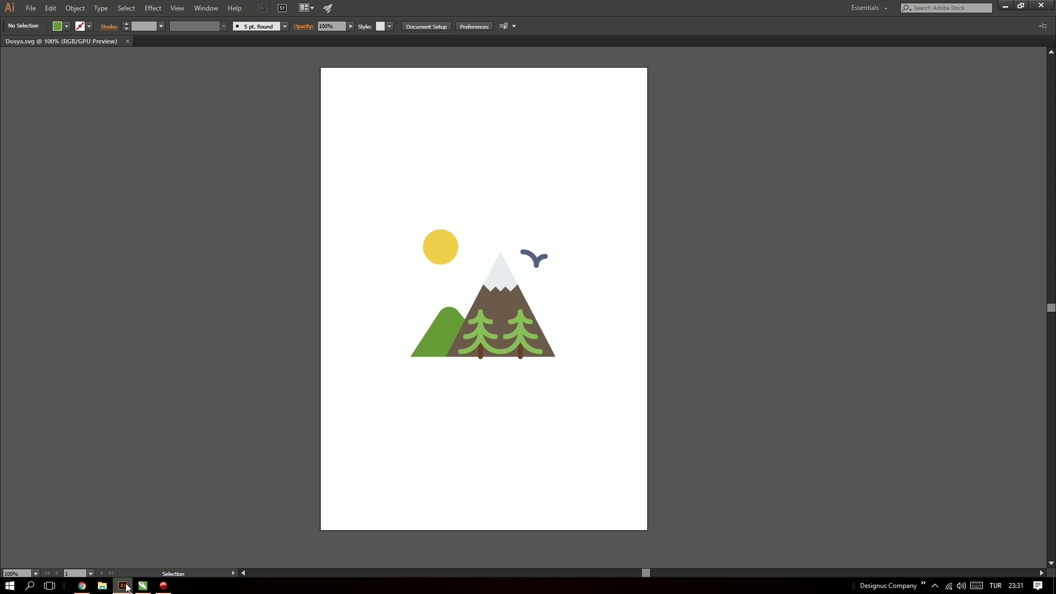
In CorelDRAW, select a tree branch and move the brown mountain, then undo the move.
{"action": "left_click", "coordinate": [143, 586]}
{"action": "left_click_drag", "start_coordinate": [410, 139], "coordinate": [692, 462]}
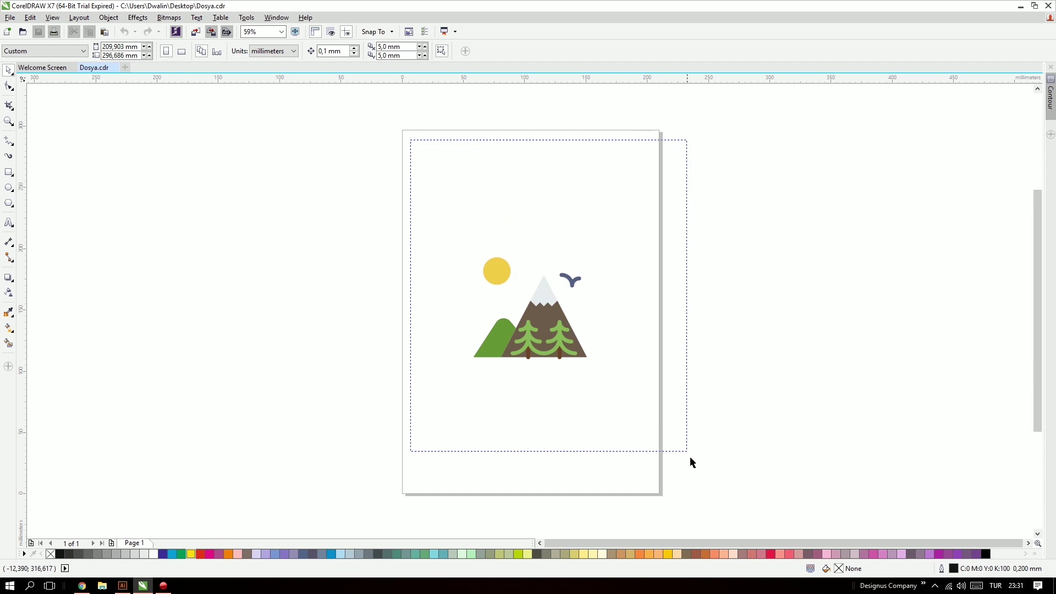
{"action": "scroll", "coordinate": [568, 383], "scroll_direction": "up", "scroll_amount": 5}
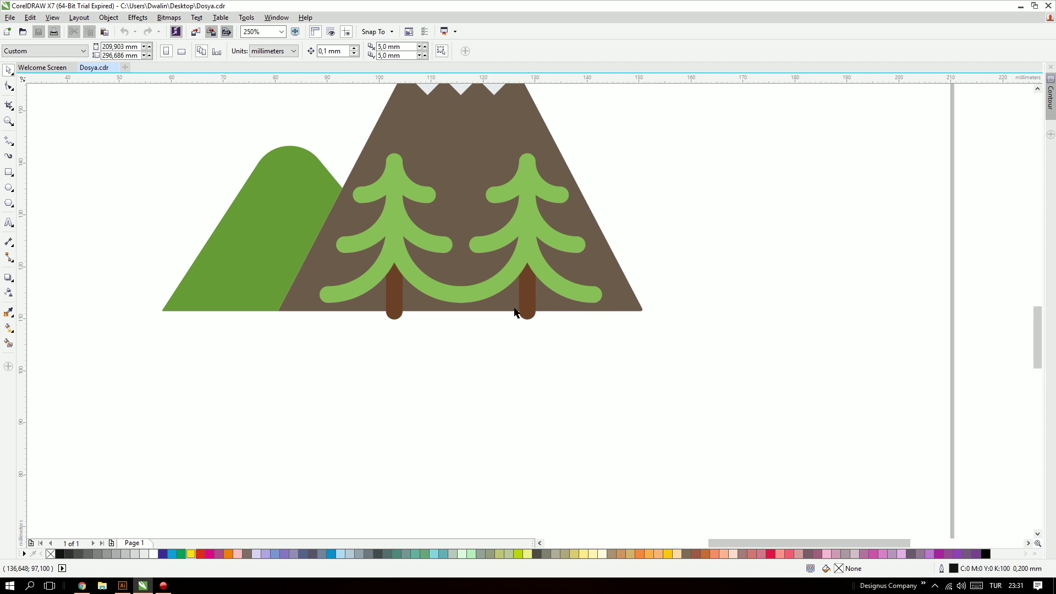
{"action": "left_click", "coordinate": [528, 239]}
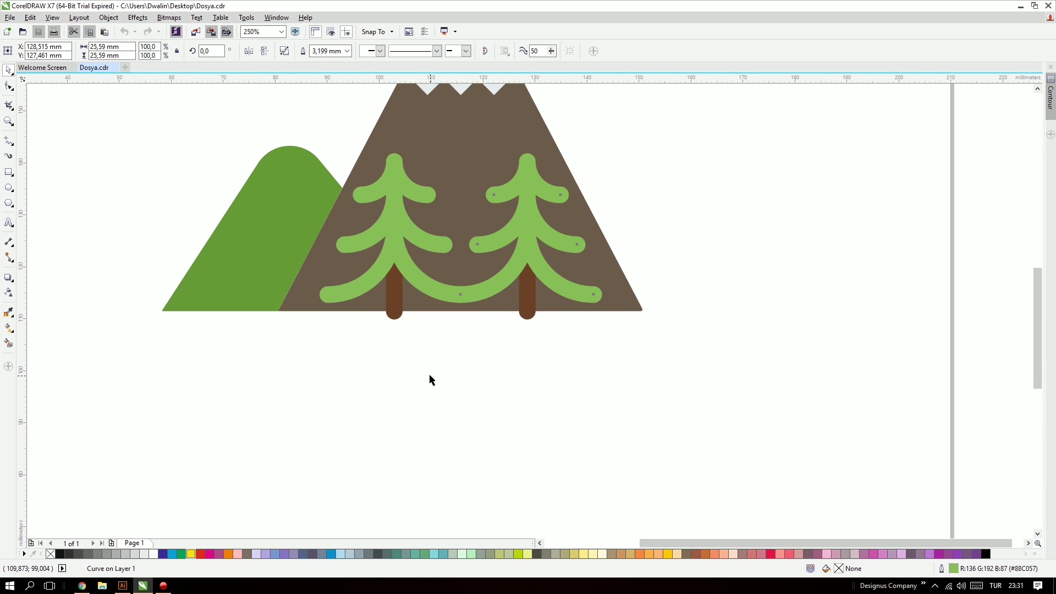
{"action": "scroll", "coordinate": [431, 379], "scroll_direction": "down", "scroll_amount": 2}
{"action": "left_click_drag", "start_coordinate": [448, 248], "coordinate": [583, 272]}
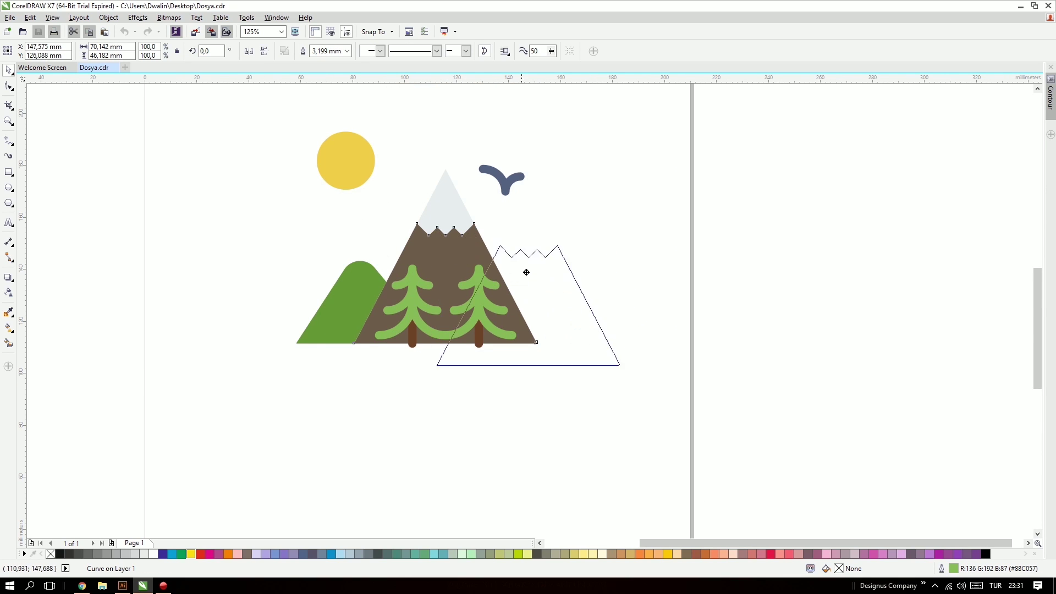
{"action": "key", "text": "ctrl+z"}
Fill the mountain orange, undo the fill, and close the Dosya.cdr drawing.
{"action": "left_click", "coordinate": [640, 553]}
{"action": "left_click", "coordinate": [362, 426]}
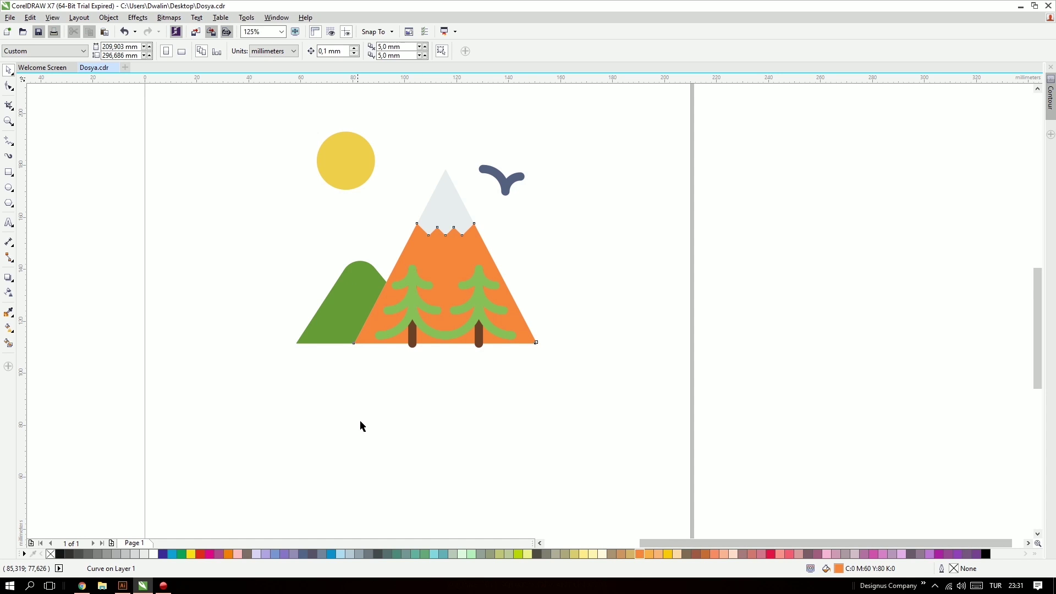
{"action": "key", "text": "ctrl+z"}
{"action": "left_click", "coordinate": [165, 144]}
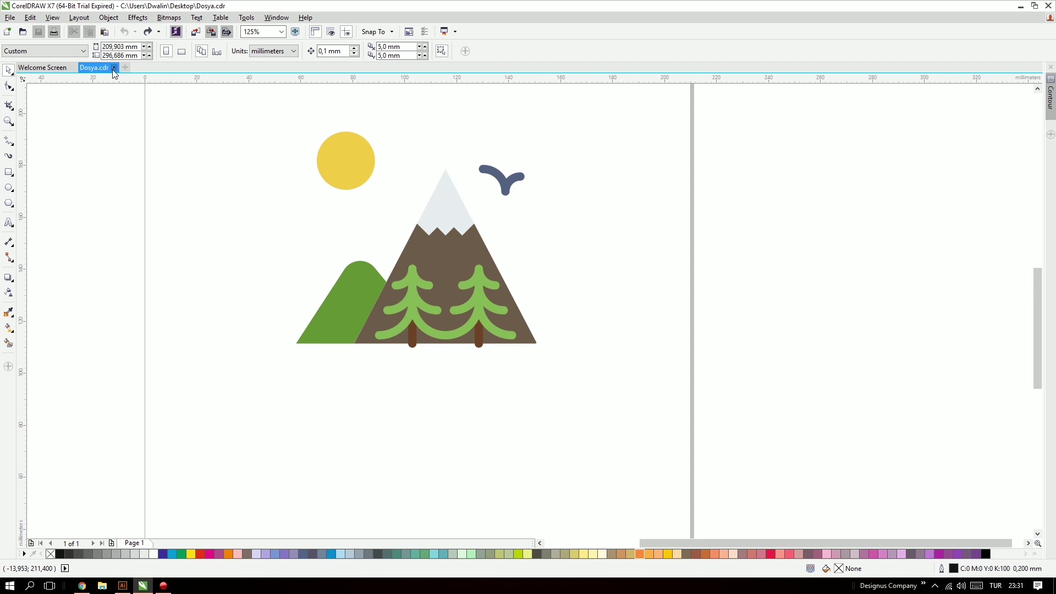
{"action": "left_click", "coordinate": [114, 67]}
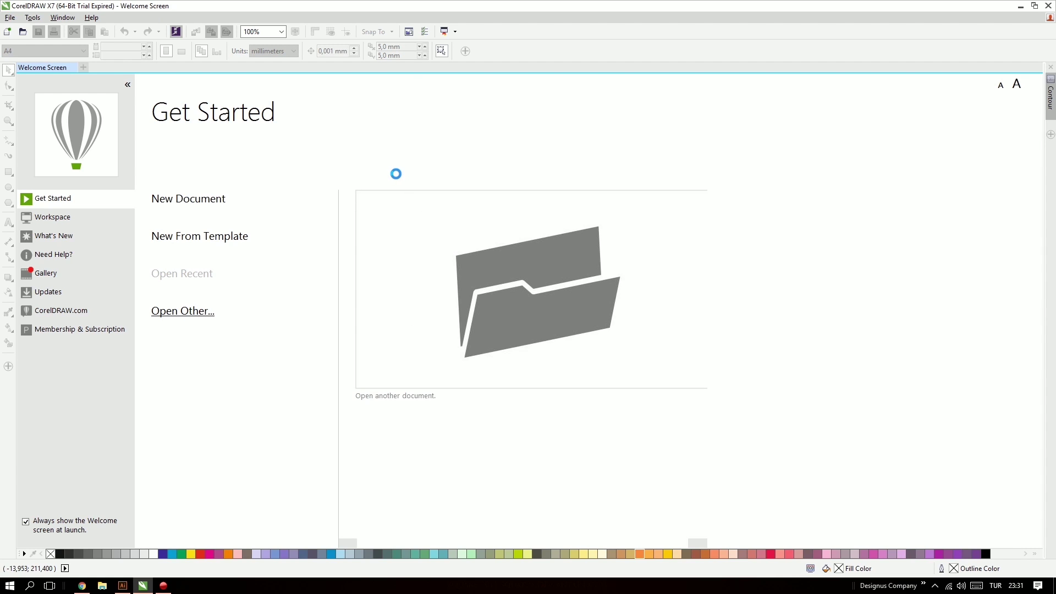
Open Dosya.svg from the Desktop as a CorelDRAW drawing.
{"action": "key", "text": "ctrl+o"}
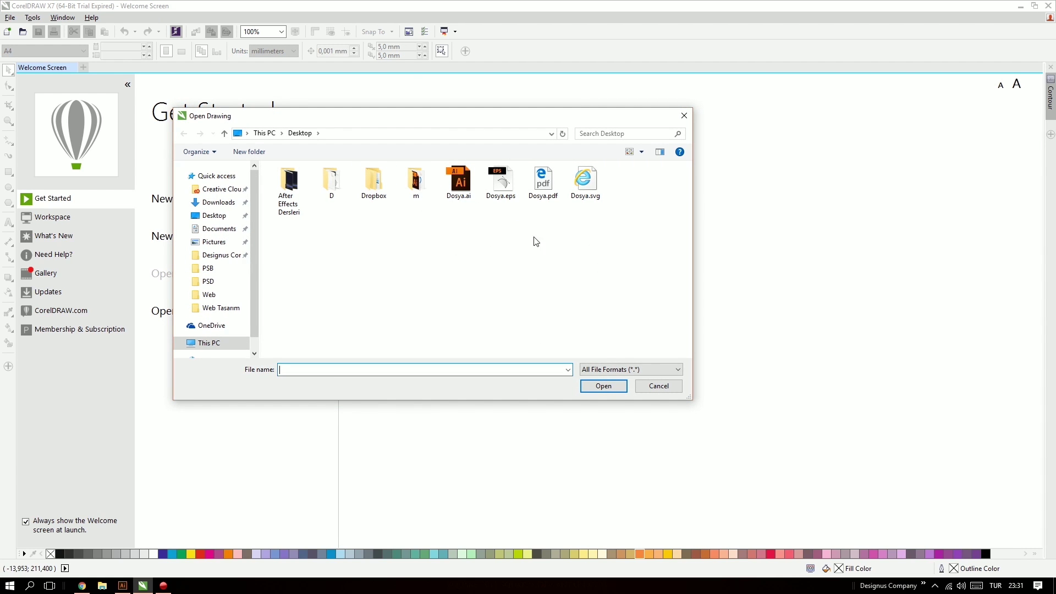
{"action": "left_click", "coordinate": [596, 204]}
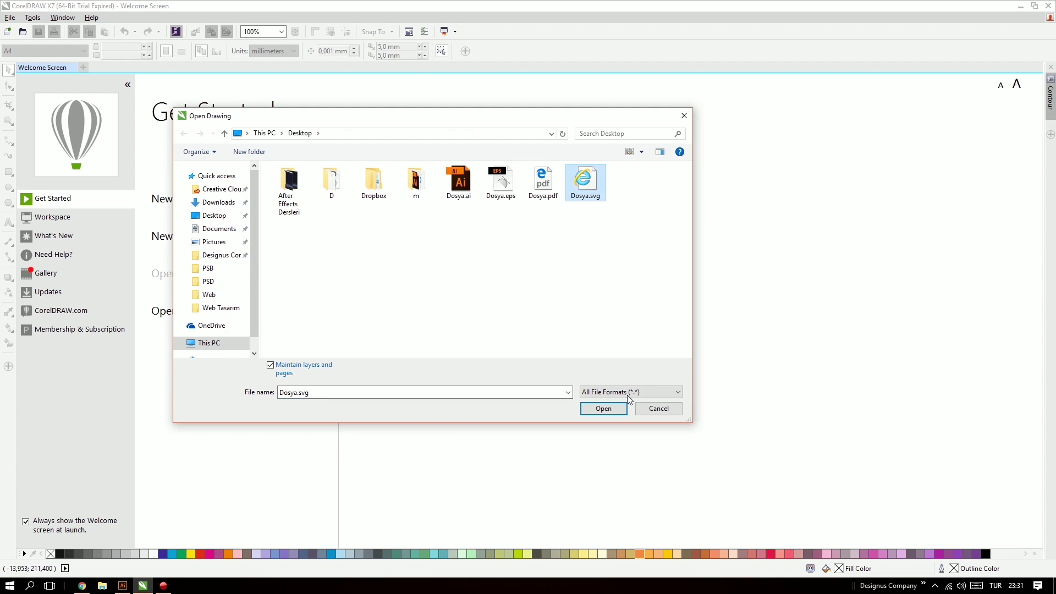
{"action": "left_click", "coordinate": [600, 408]}
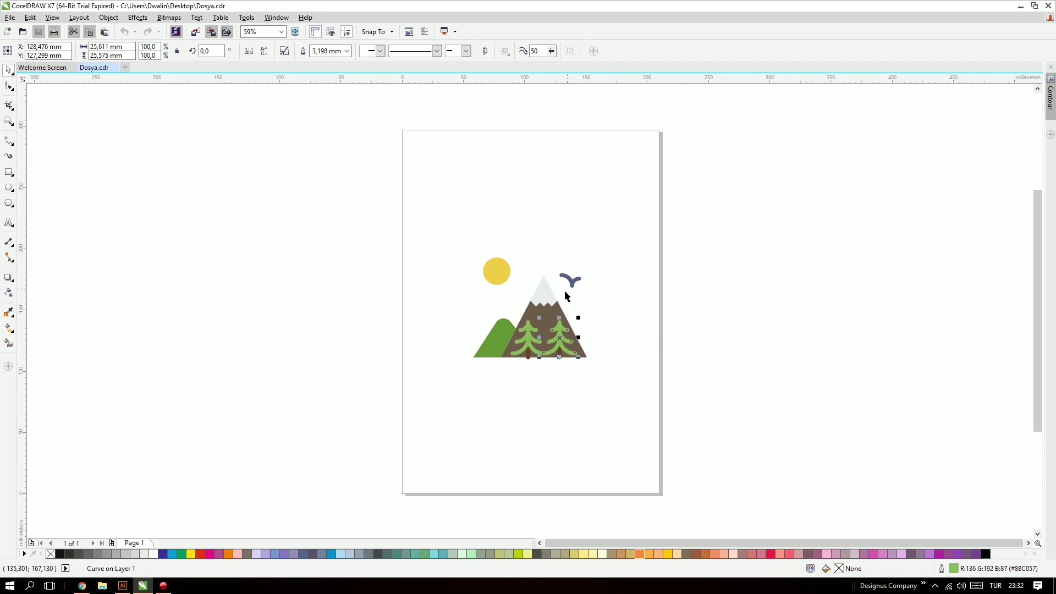
Move and delete the brown mountain as a test, then undo to restore it.
{"action": "left_click_drag", "start_coordinate": [550, 330], "coordinate": [435, 330]}
{"action": "key", "text": "Delete"}
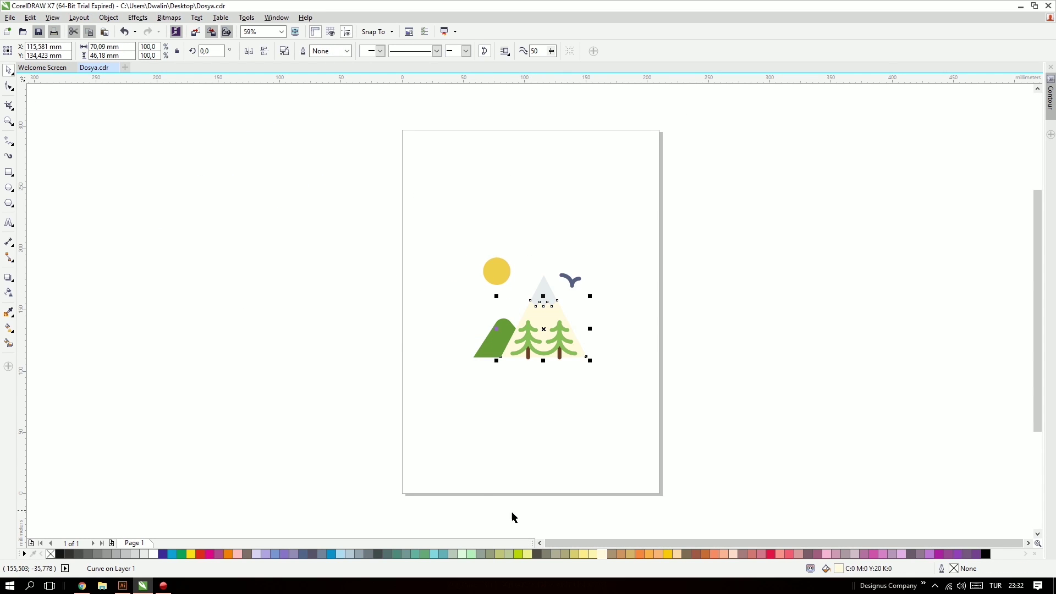
{"action": "key", "text": "ctrl+z"}
{"action": "key", "text": "ctrl+z"}
{"action": "left_click", "coordinate": [385, 233]}
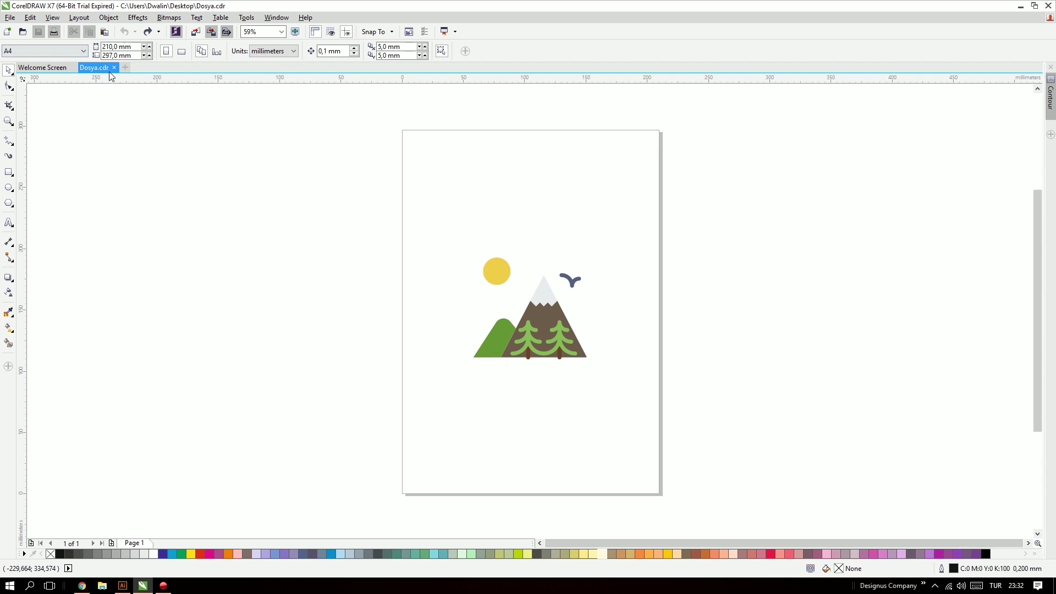
Close the SVG drawing and open Dosya.eps with the default EPS import options.
{"action": "left_click", "coordinate": [114, 68]}
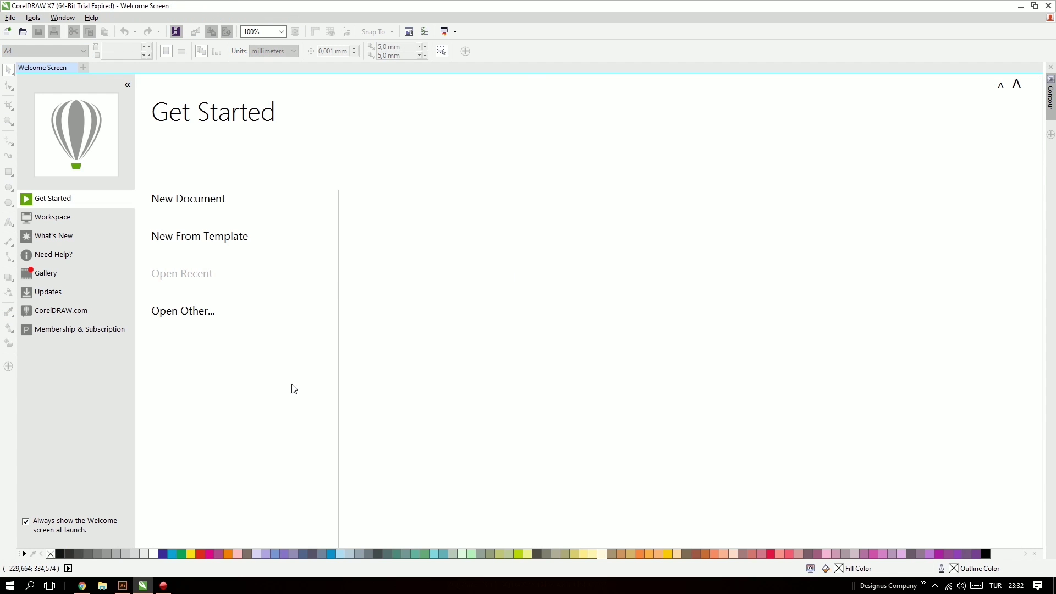
{"action": "left_click", "coordinate": [185, 312]}
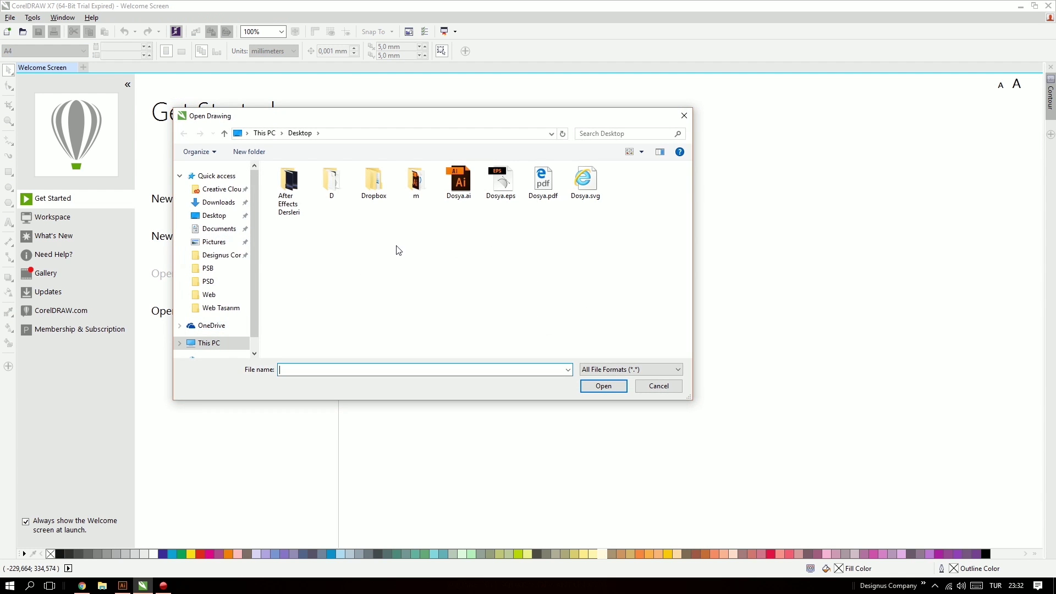
{"action": "left_click", "coordinate": [502, 184]}
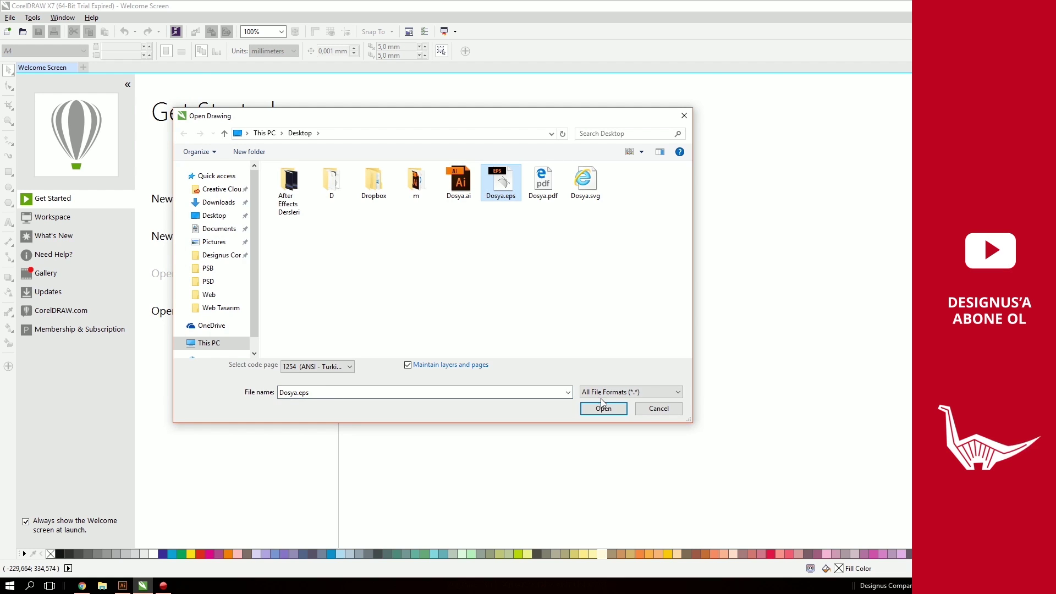
{"action": "left_click", "coordinate": [603, 407]}
{"action": "left_click", "coordinate": [501, 333]}
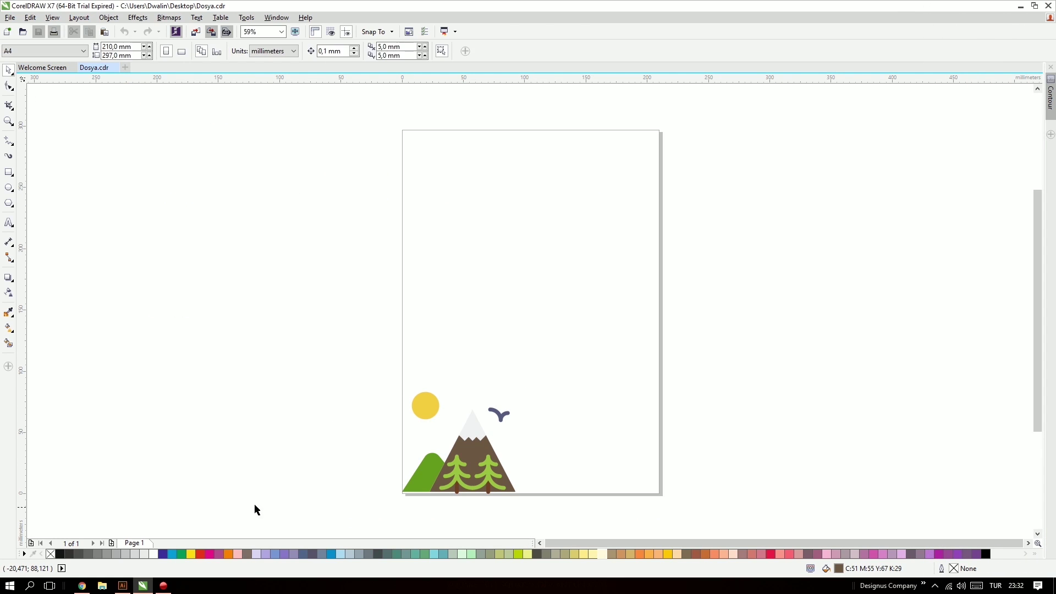
Centre the EPS artwork on the page, test-move the mountain and undo, then close the drawing.
{"action": "left_click_drag", "start_coordinate": [360, 363], "coordinate": [584, 515]}
{"action": "left_click_drag", "start_coordinate": [473, 457], "coordinate": [573, 291]}
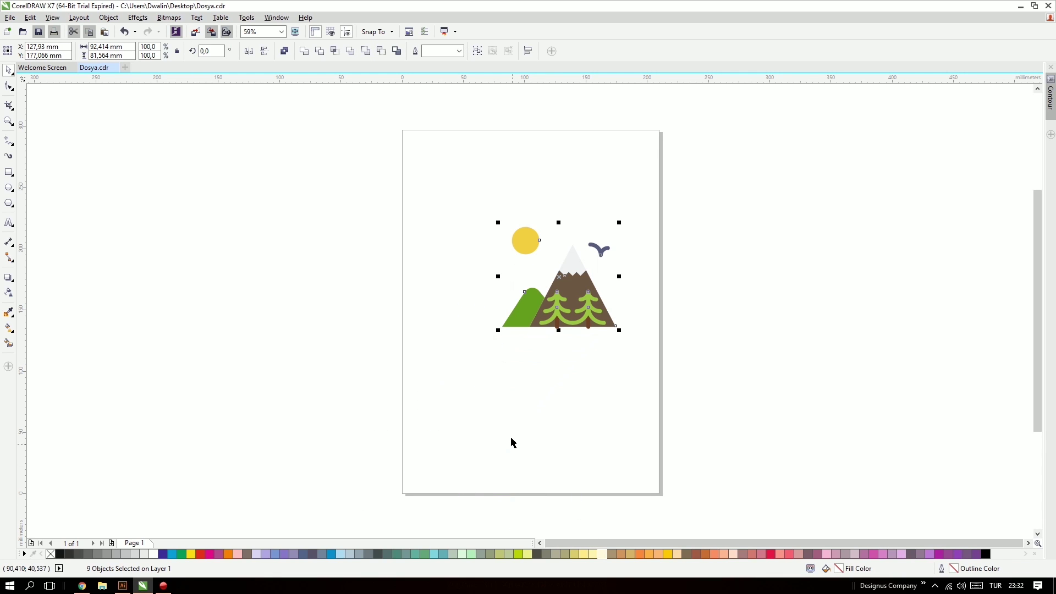
{"action": "left_click", "coordinate": [426, 248]}
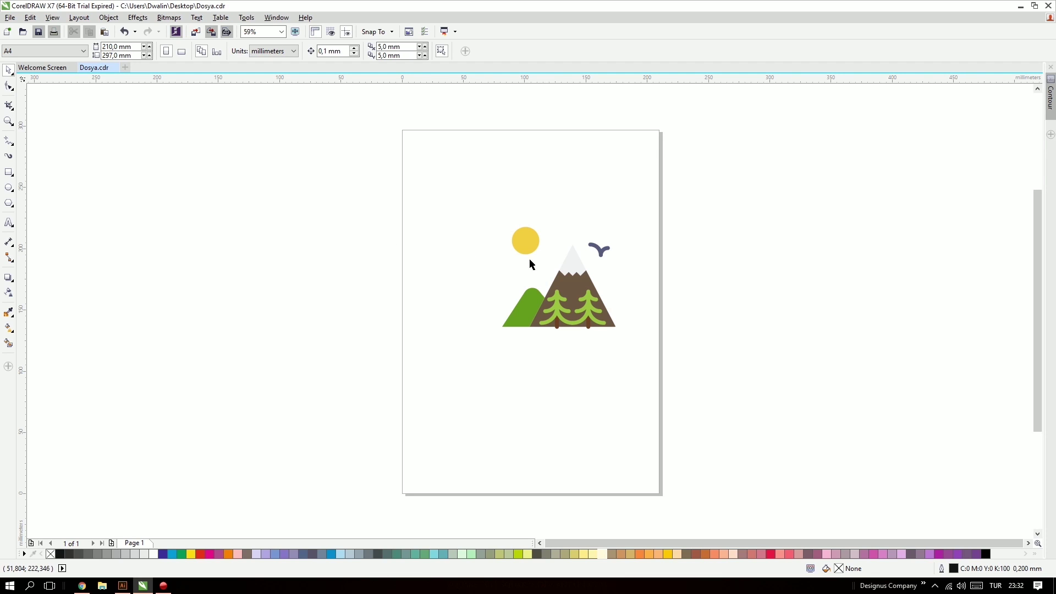
{"action": "left_click_drag", "start_coordinate": [580, 288], "coordinate": [522, 418]}
{"action": "key", "text": "ctrl+z"}
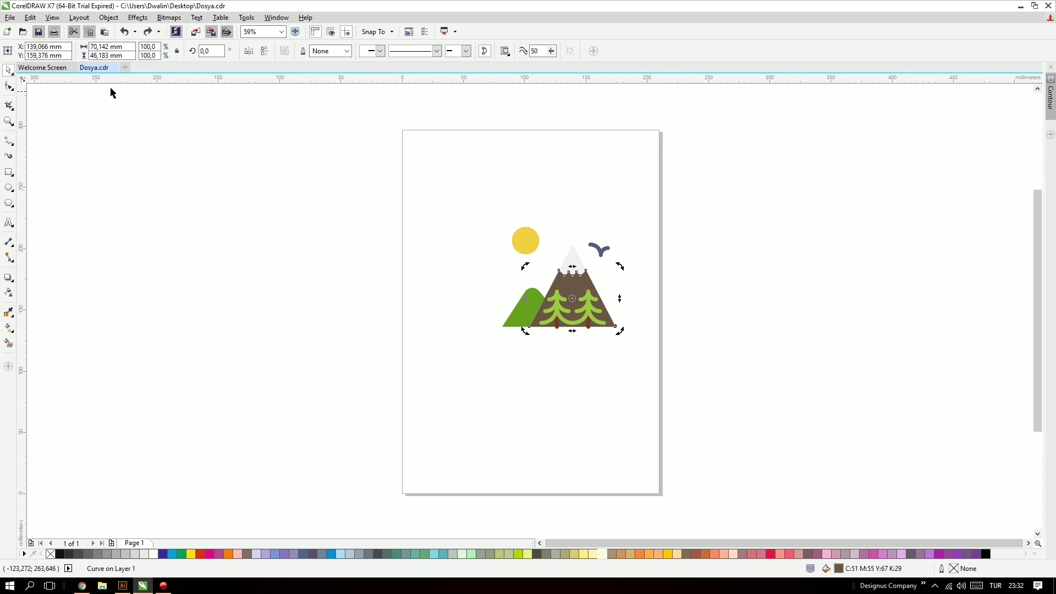
{"action": "left_click", "coordinate": [120, 68]}
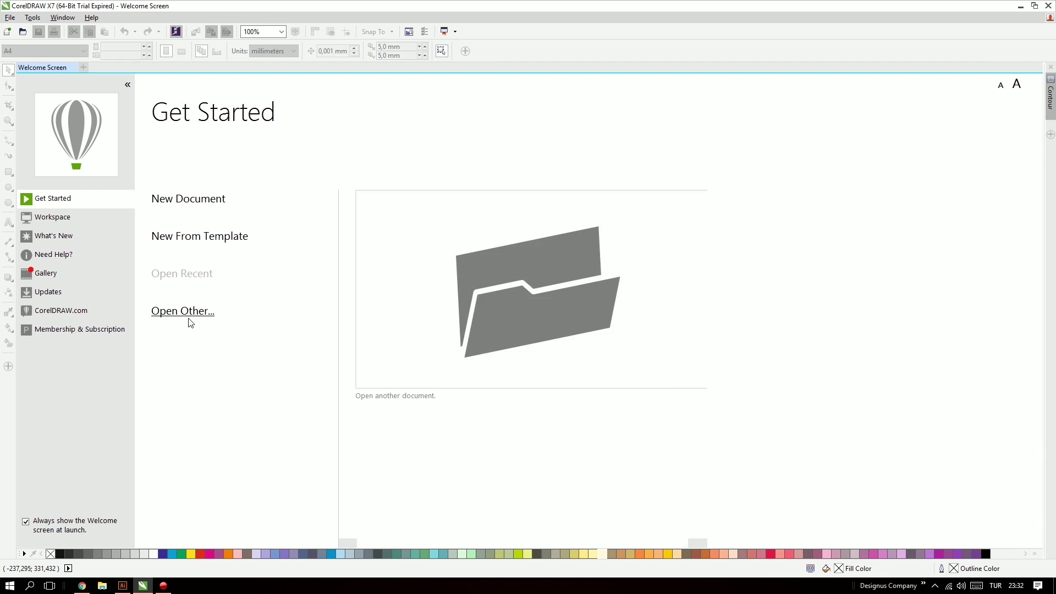
{"action": "mouse_move", "coordinate": [183, 312]}
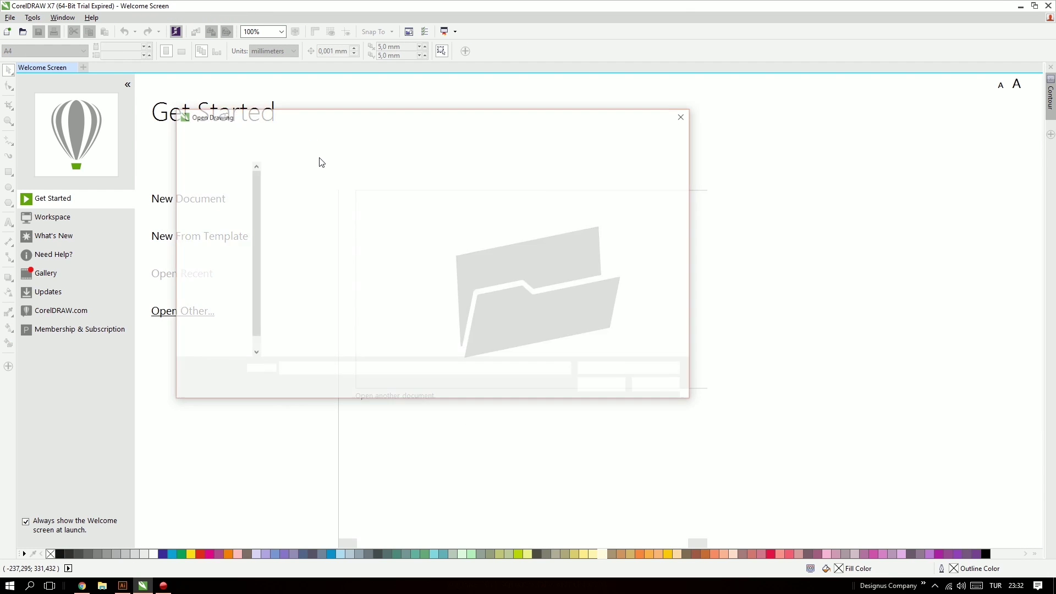
Open Dosya.ai in CorelDRAW, then select the whole Dosya.svg illustration in Illustrator.
{"action": "left_click", "coordinate": [459, 189]}
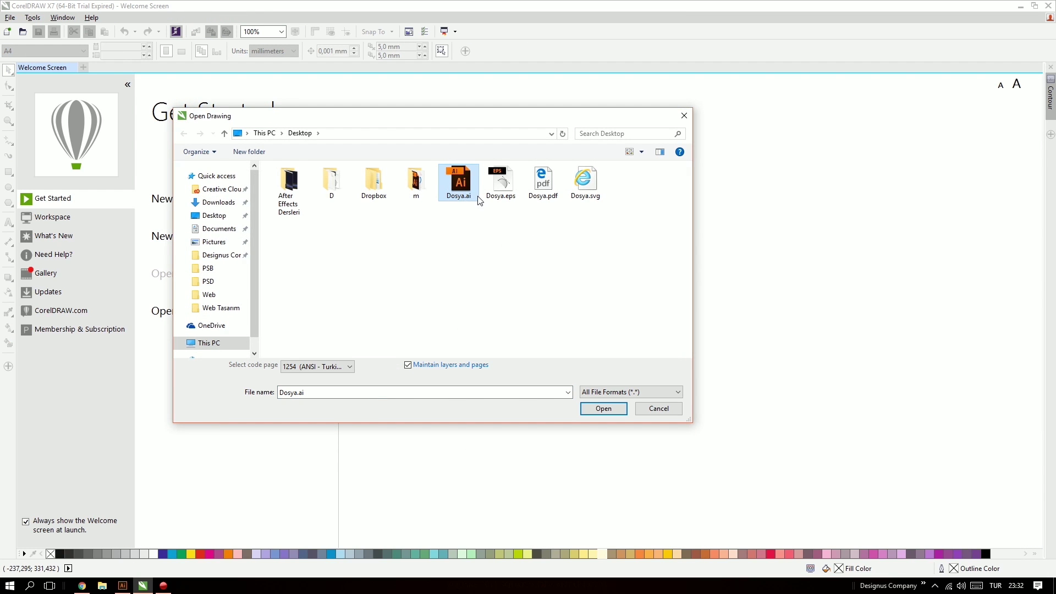
{"action": "left_click", "coordinate": [605, 409]}
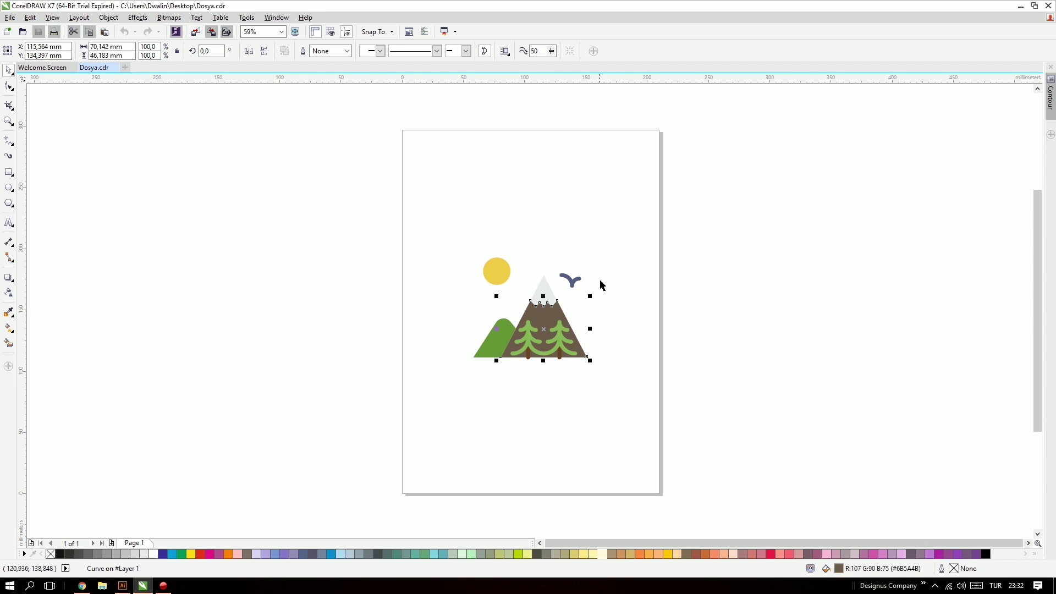
{"action": "left_click", "coordinate": [618, 274]}
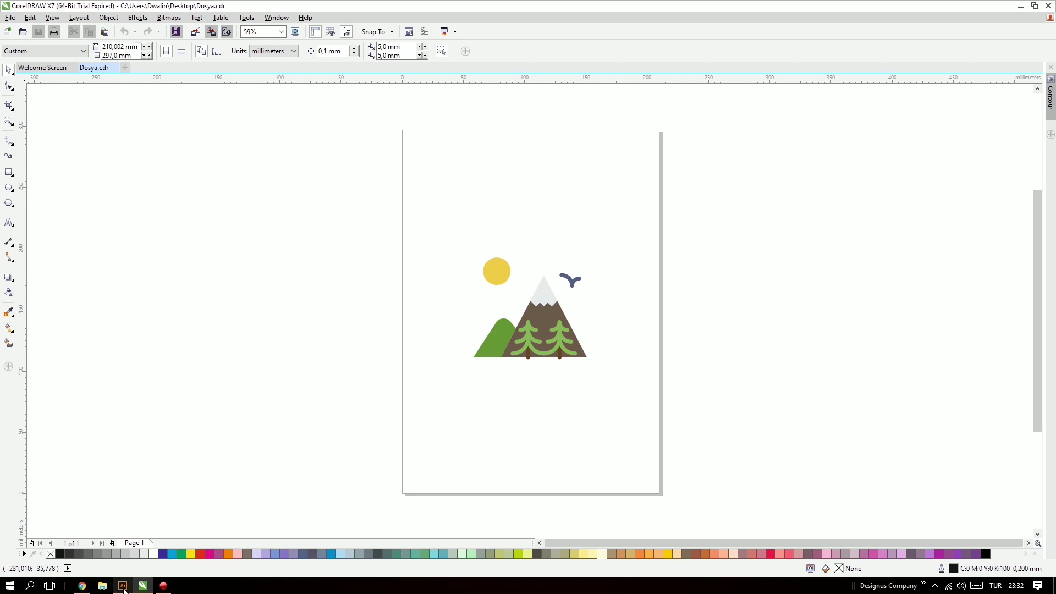
{"action": "left_click", "coordinate": [123, 586]}
{"action": "left_click_drag", "start_coordinate": [410, 177], "coordinate": [608, 404]}
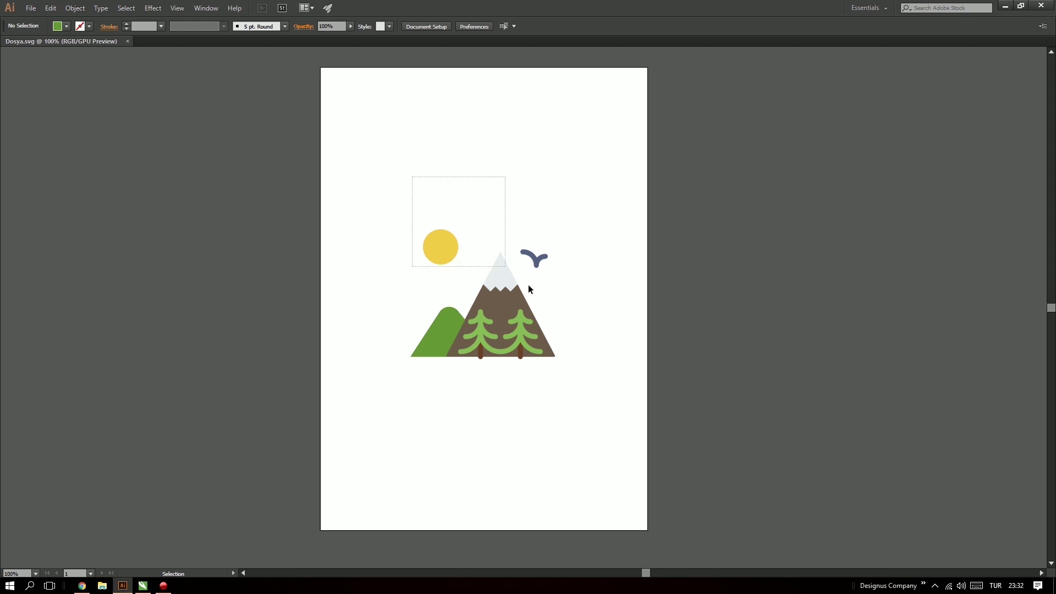
Select and deselect all the artwork, then the brown mountain, before Alt+Tab to CorelDRAW.
{"action": "left_click", "coordinate": [609, 399]}
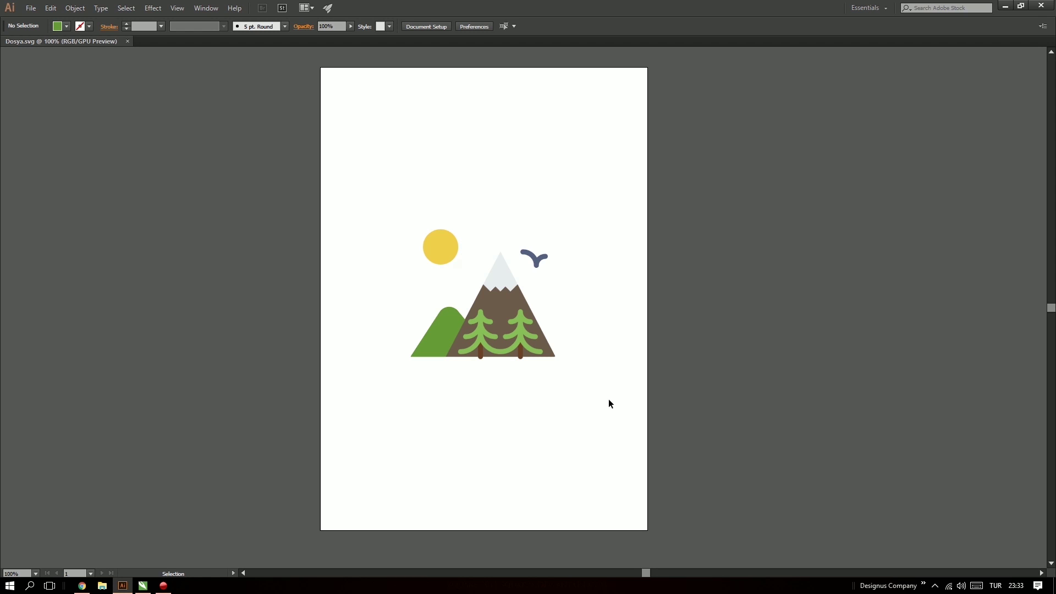
{"action": "left_click_drag", "start_coordinate": [343, 162], "coordinate": [625, 419]}
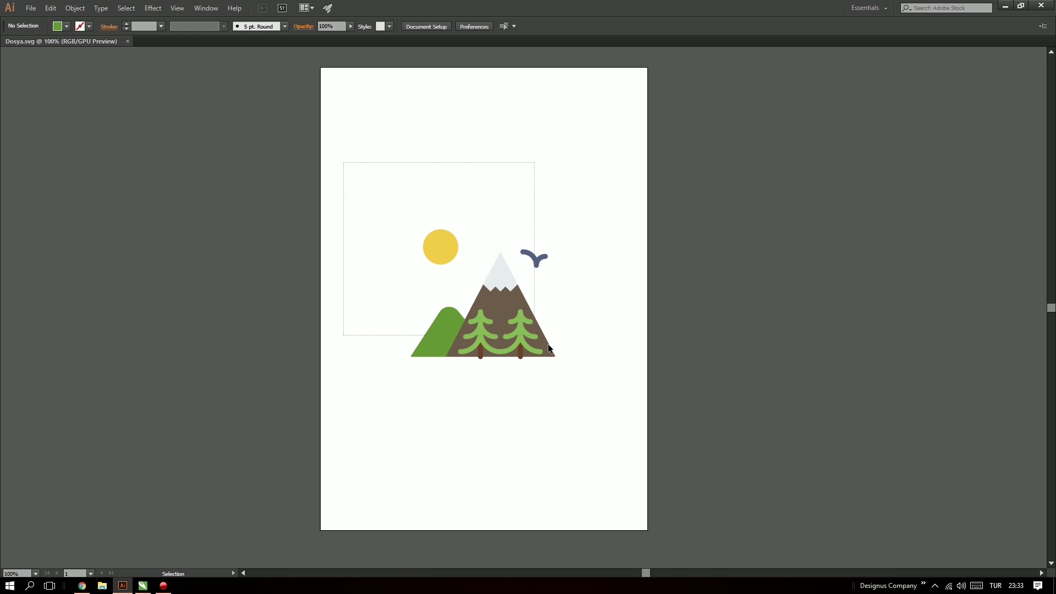
{"action": "left_click", "coordinate": [624, 419]}
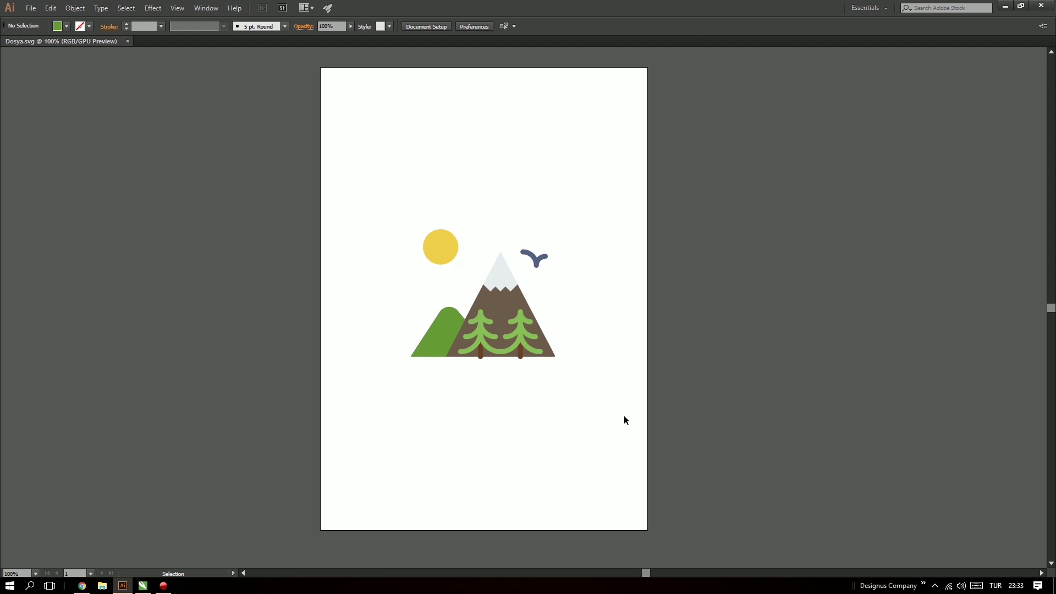
{"action": "left_click", "coordinate": [496, 301]}
{"action": "left_click", "coordinate": [639, 473]}
{"action": "key", "text": "alt+Tab"}
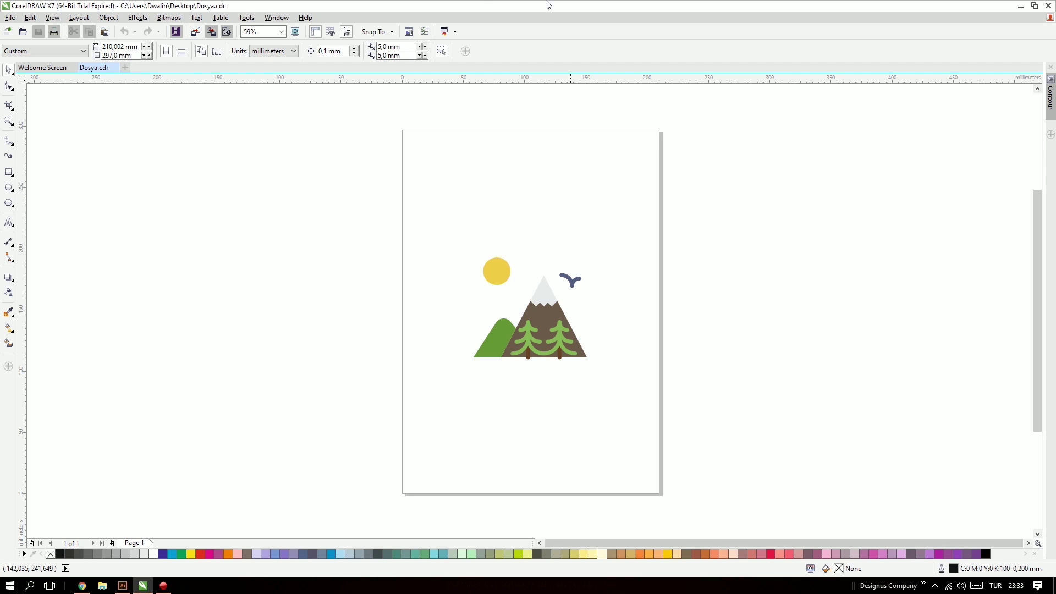
In Chrome, close the Mountain icon details, browse the Outdoors pack, and open the Campfire icon.
{"action": "left_click", "coordinate": [82, 585]}
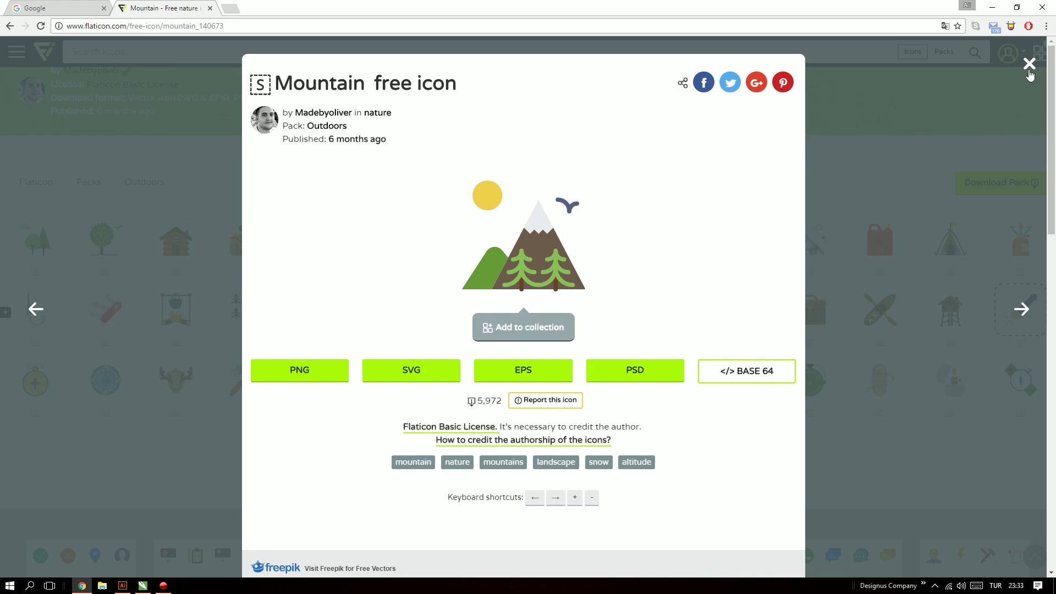
{"action": "left_click", "coordinate": [1029, 63]}
{"action": "scroll", "coordinate": [458, 379], "scroll_direction": "up", "scroll_amount": 1}
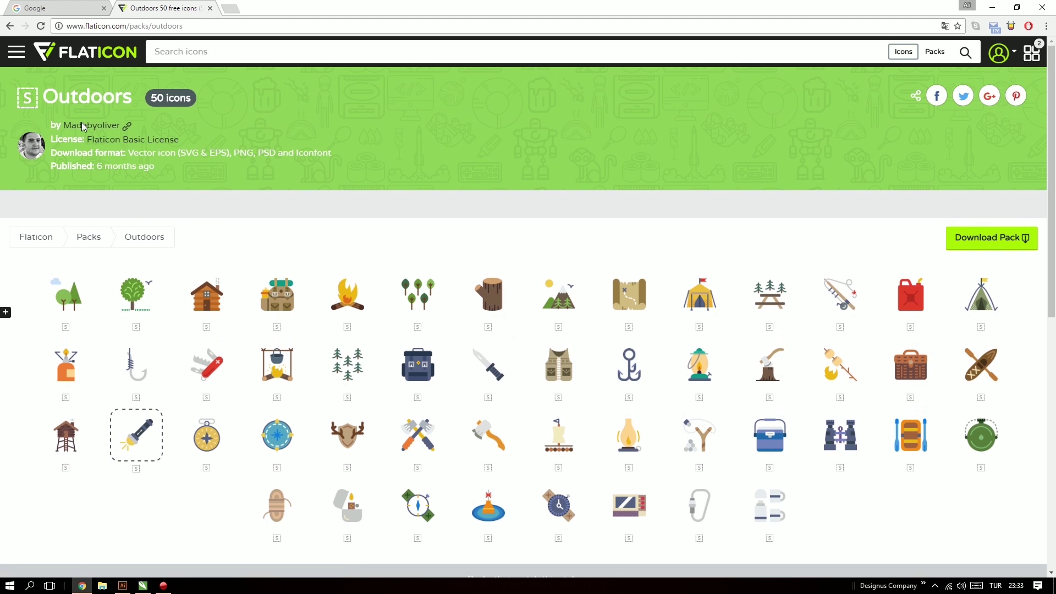
{"action": "scroll", "coordinate": [444, 336], "scroll_direction": "down", "scroll_amount": 7}
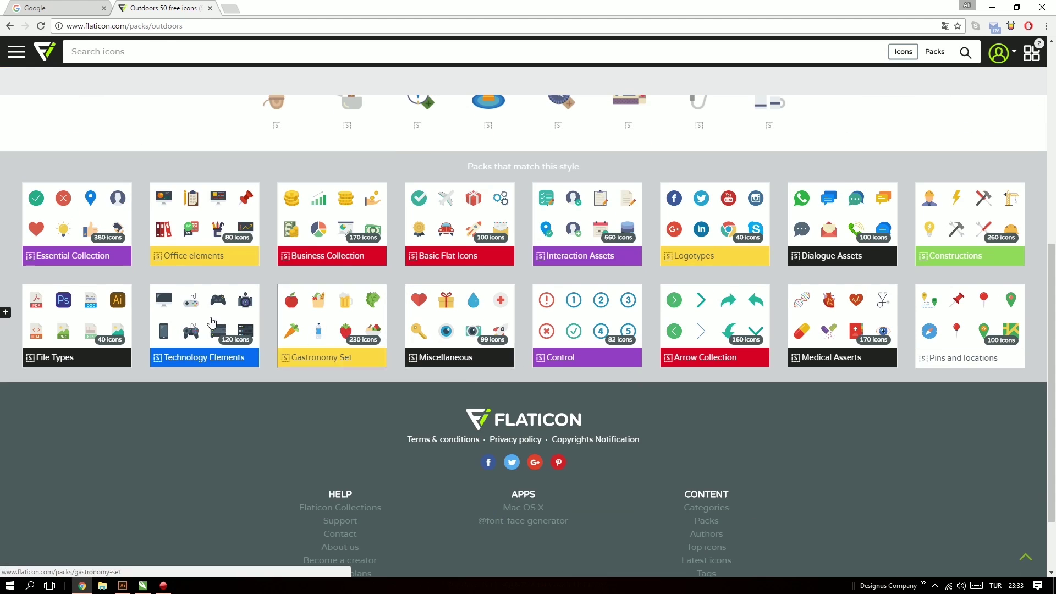
{"action": "scroll", "coordinate": [444, 336], "scroll_direction": "up", "scroll_amount": 6}
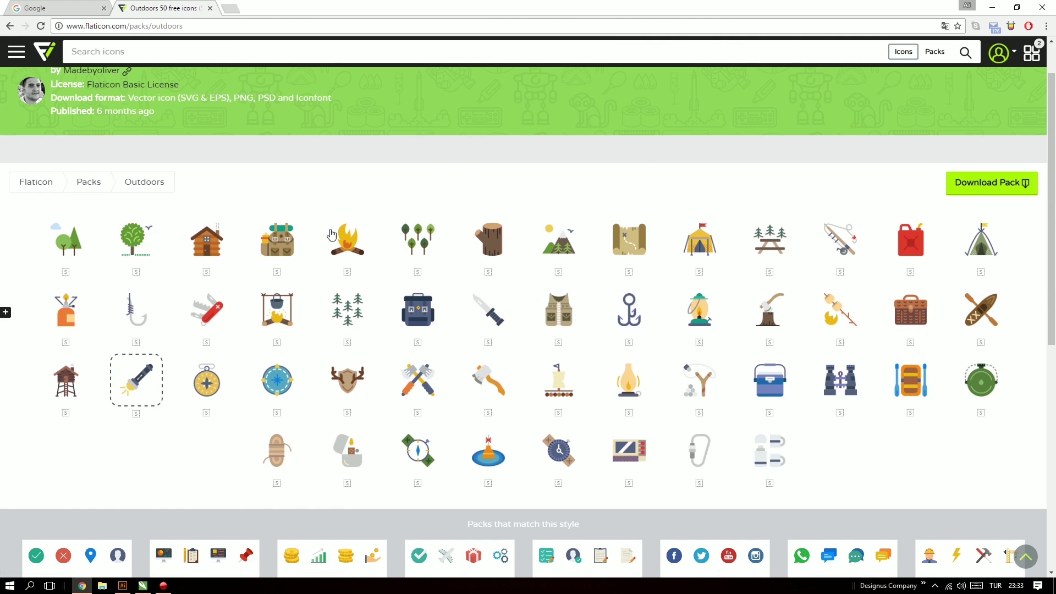
{"action": "left_click", "coordinate": [347, 239]}
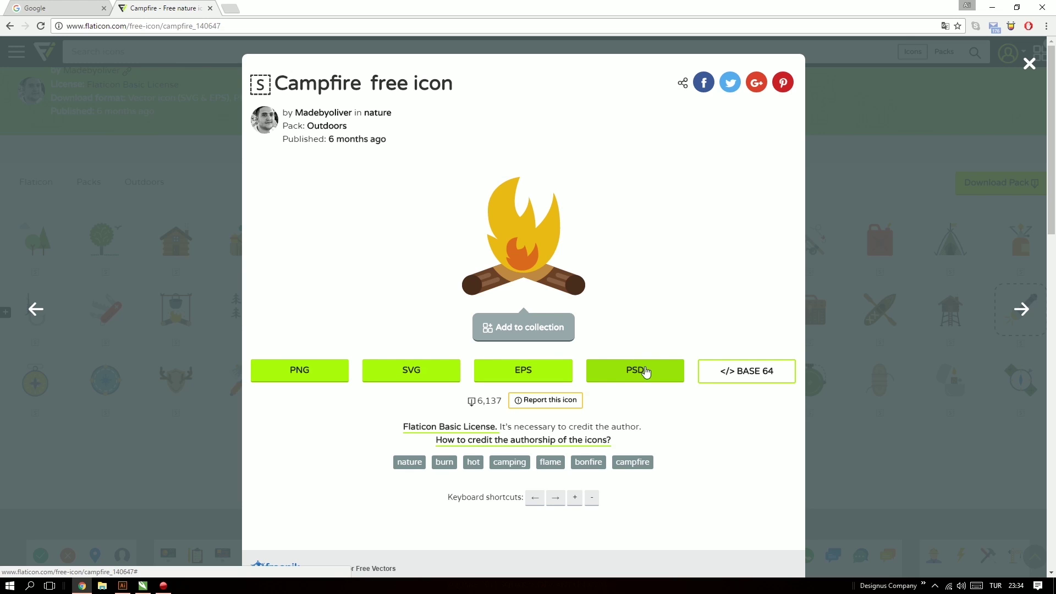
Download the Campfire icon in EPS format and save it as campfire.eps.
{"action": "left_click", "coordinate": [395, 362]}
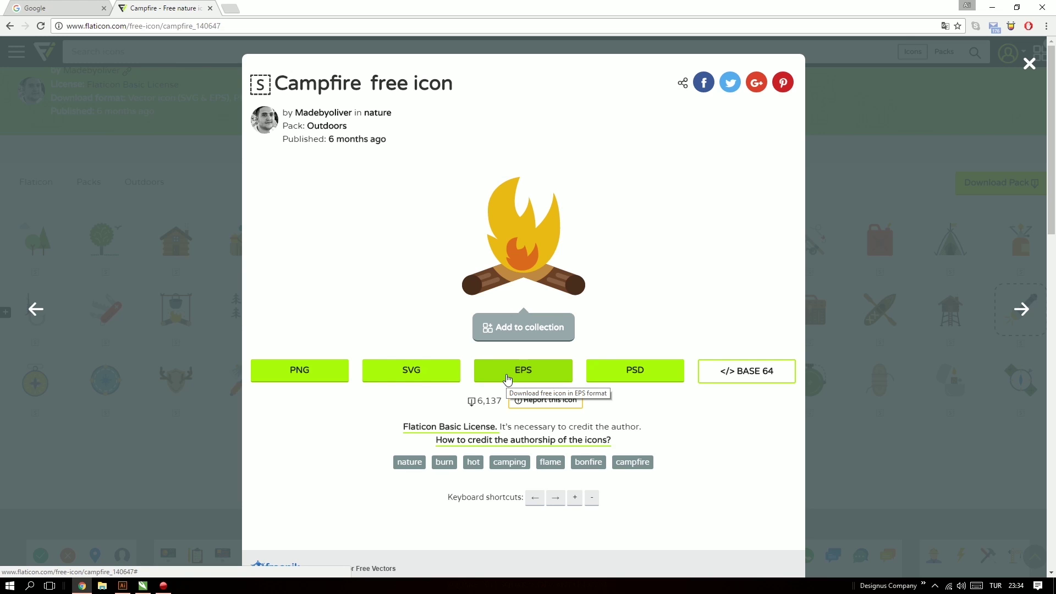
{"action": "left_click", "coordinate": [518, 366]}
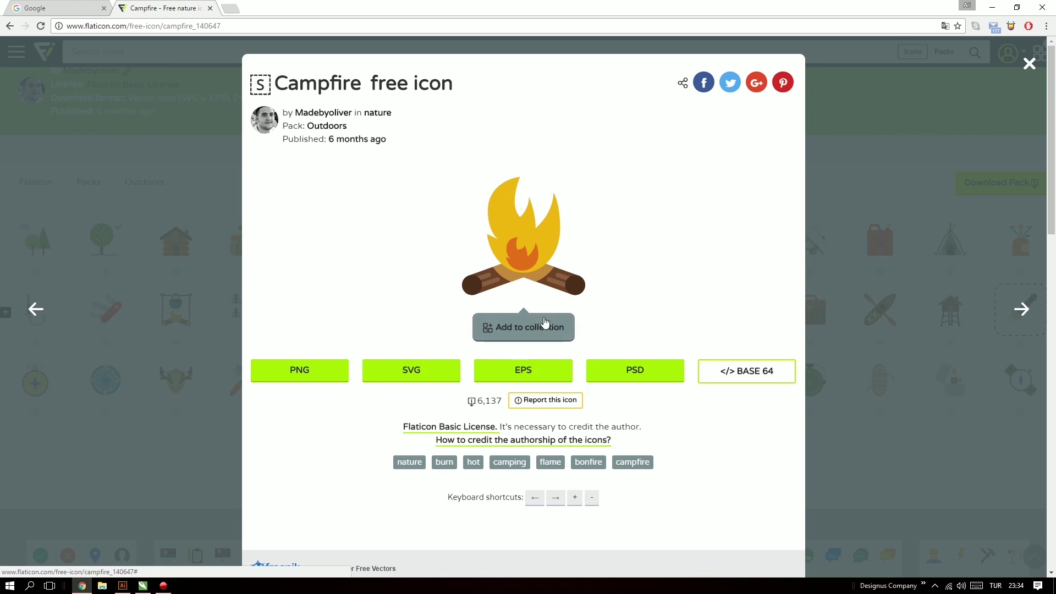
{"action": "left_click", "coordinate": [522, 378]}
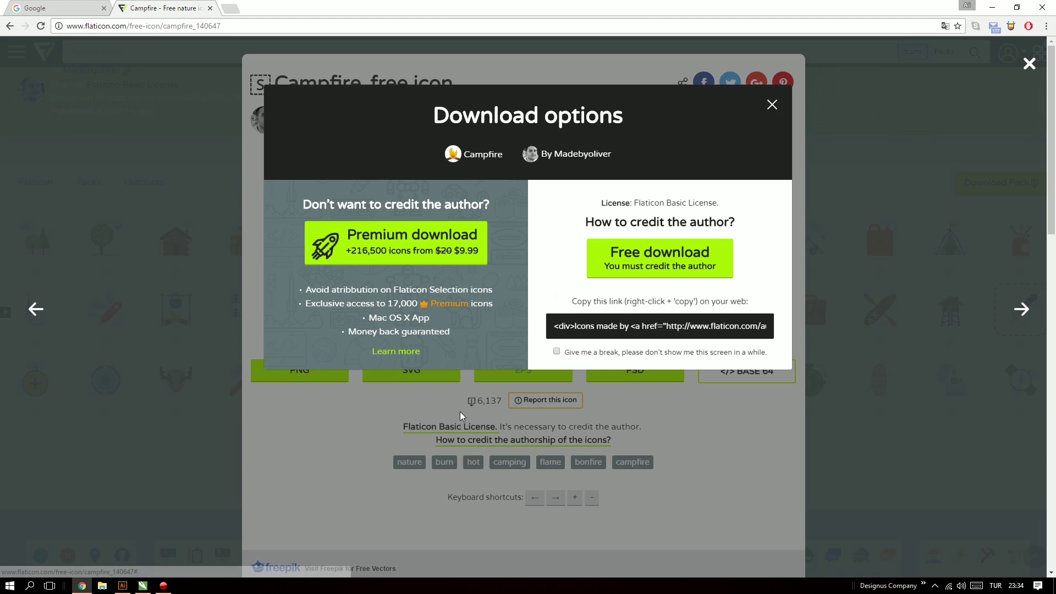
{"action": "left_click", "coordinate": [610, 266]}
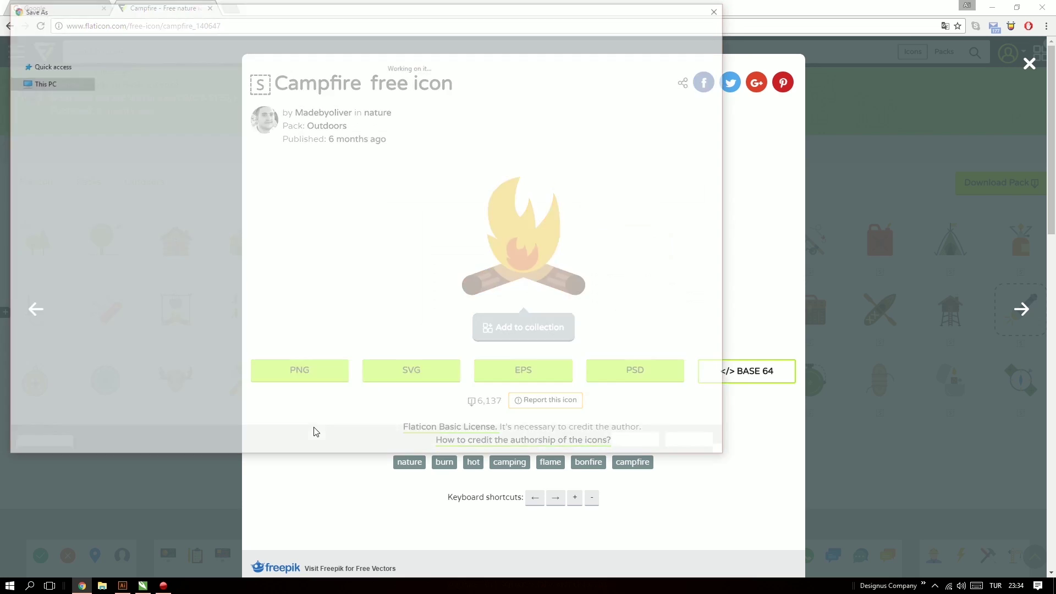
{"action": "left_click", "coordinate": [624, 445]}
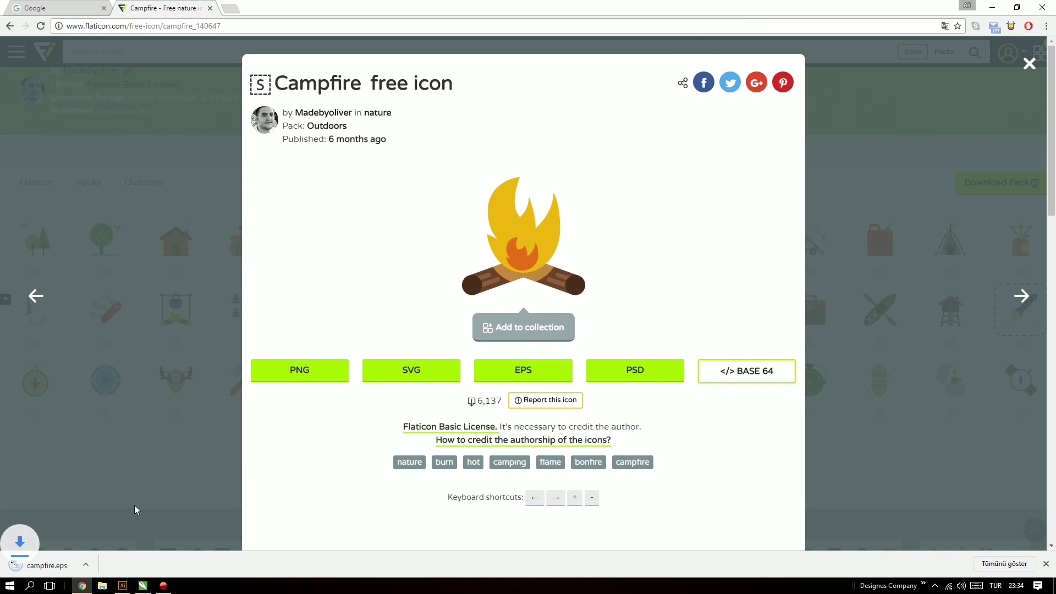
Open campfire.eps in Illustrator, enlarge the campfire to fill the artboard, and return to the Outdoors pack.
{"action": "left_click", "coordinate": [37, 567]}
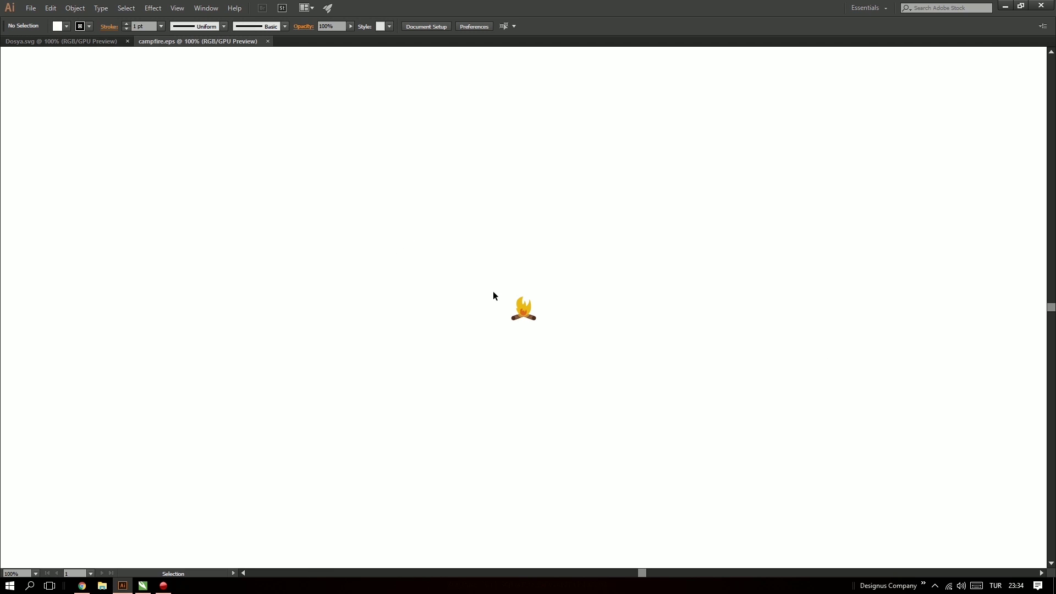
{"action": "scroll", "coordinate": [498, 291], "scroll_direction": "down", "scroll_amount": 1}
{"action": "left_click", "coordinate": [513, 300]}
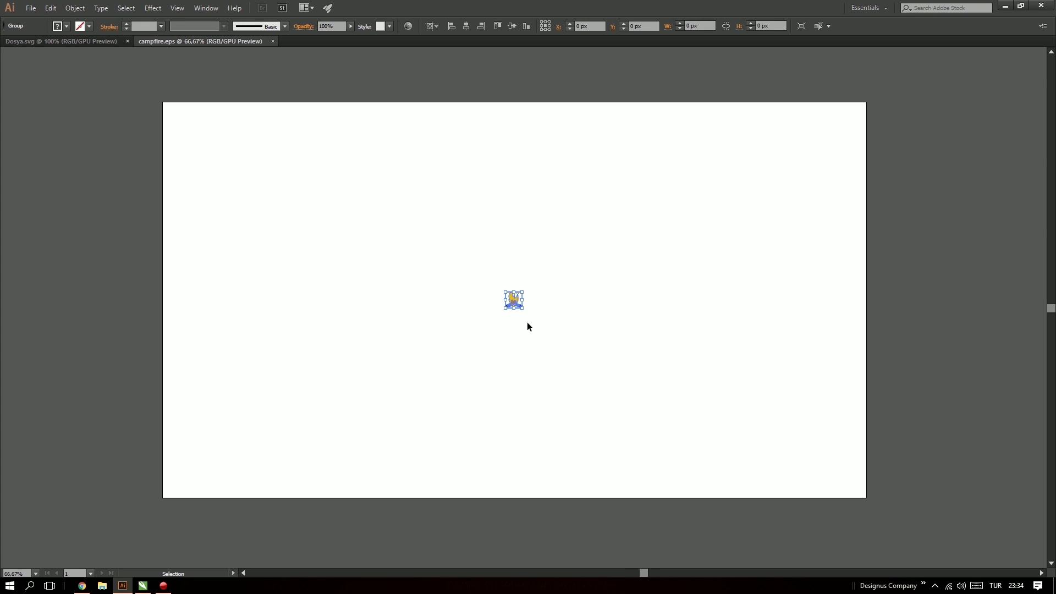
{"action": "left_click_drag", "start_coordinate": [523, 309], "coordinate": [614, 487]}
{"action": "left_click", "coordinate": [613, 486]}
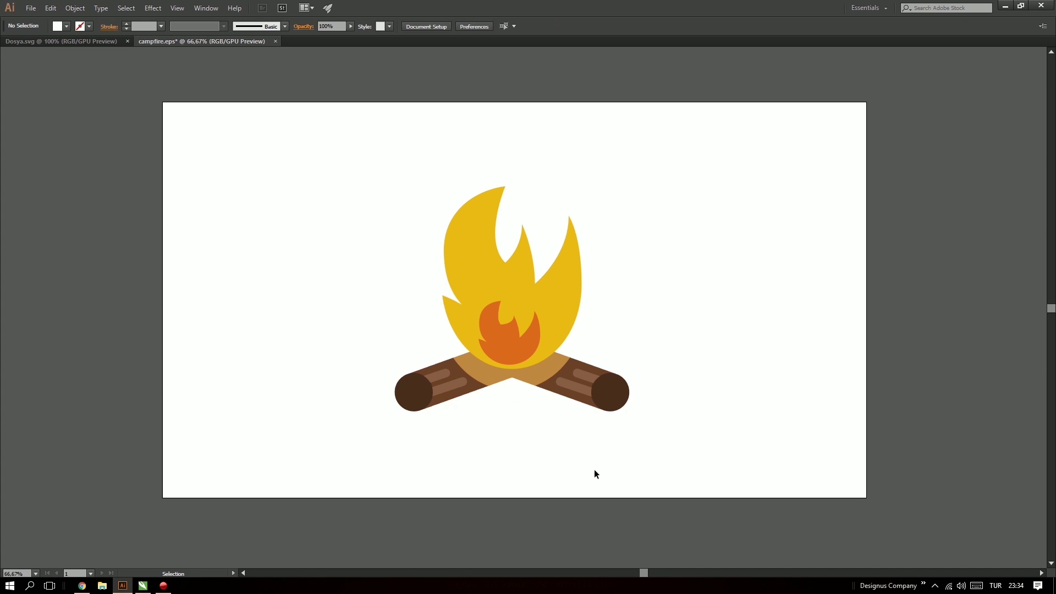
{"action": "left_click", "coordinate": [81, 585]}
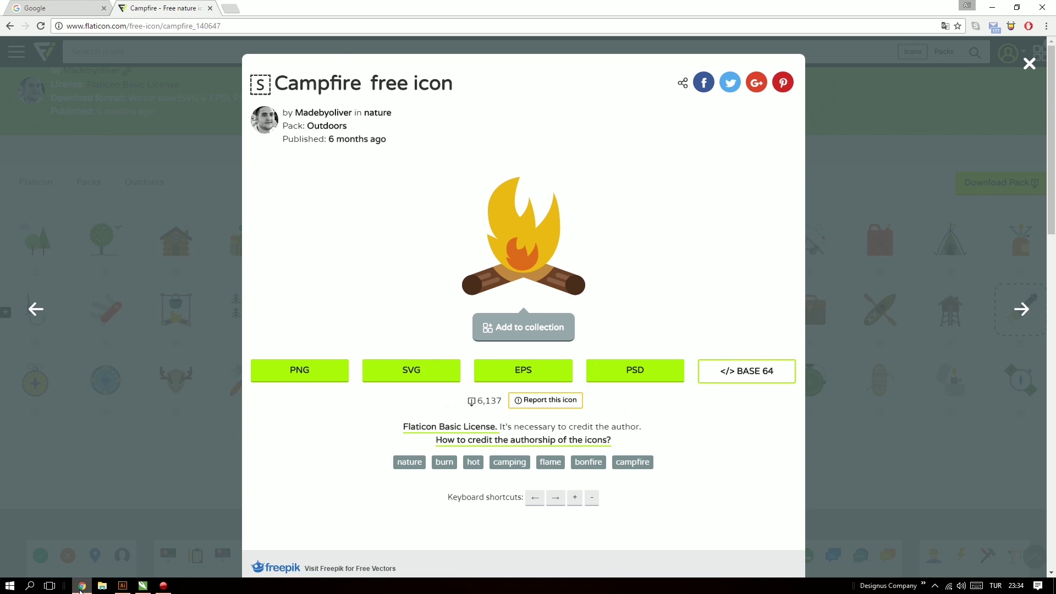
{"action": "left_click", "coordinate": [121, 476]}
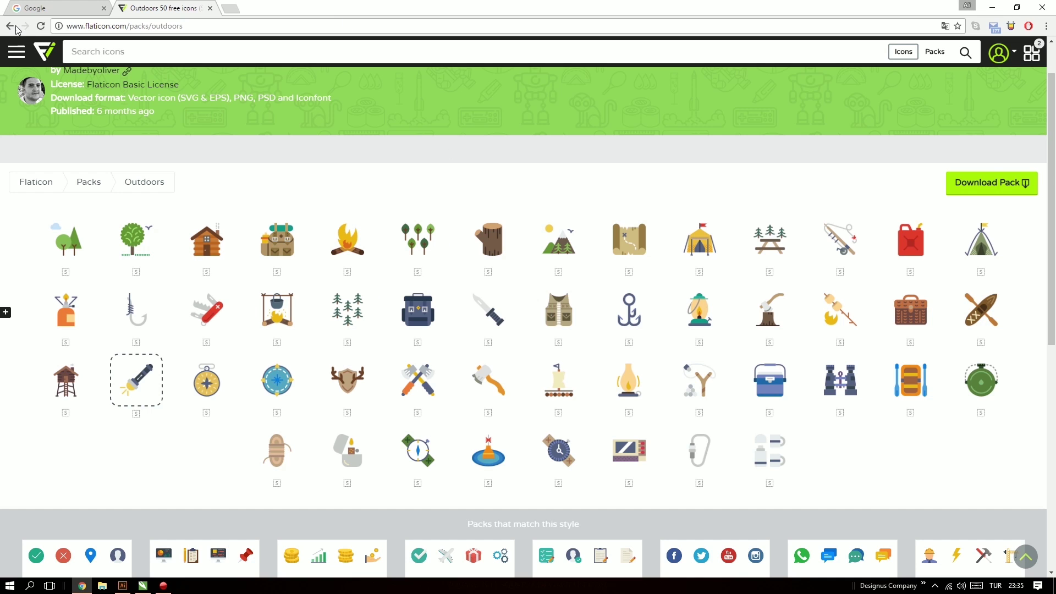
Check the Google and Outdoors icon pack tabs, then show the Windows desktop.
{"action": "left_click", "coordinate": [37, 5]}
{"action": "left_click", "coordinate": [144, 8]}
{"action": "key", "text": "super+d"}
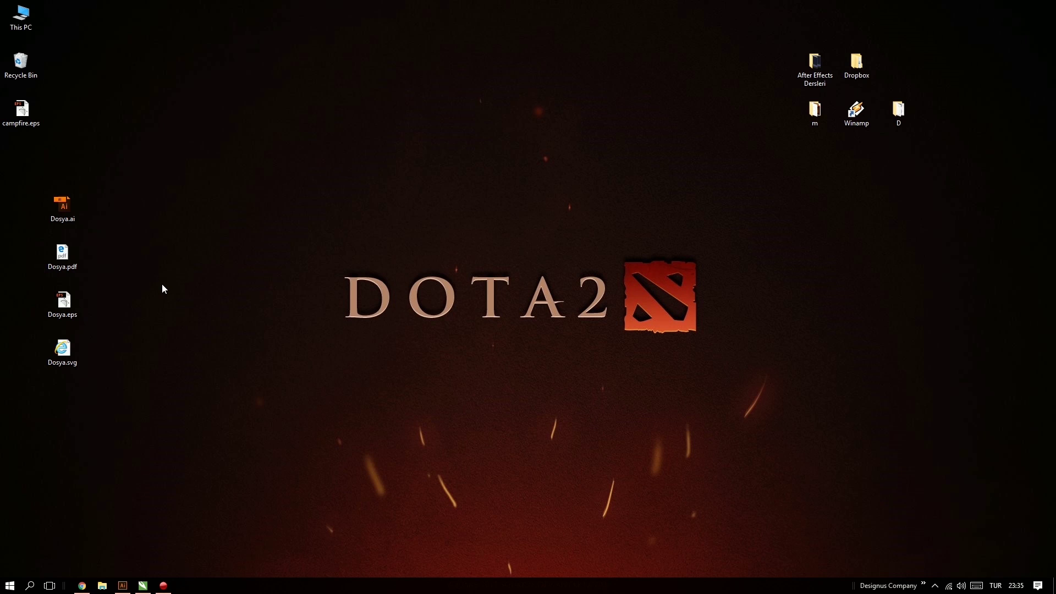
Move the Dosya.ai icon down beside Dosya.svg and clear the icon selection.
{"action": "left_click_drag", "start_coordinate": [72, 207], "coordinate": [99, 209]}
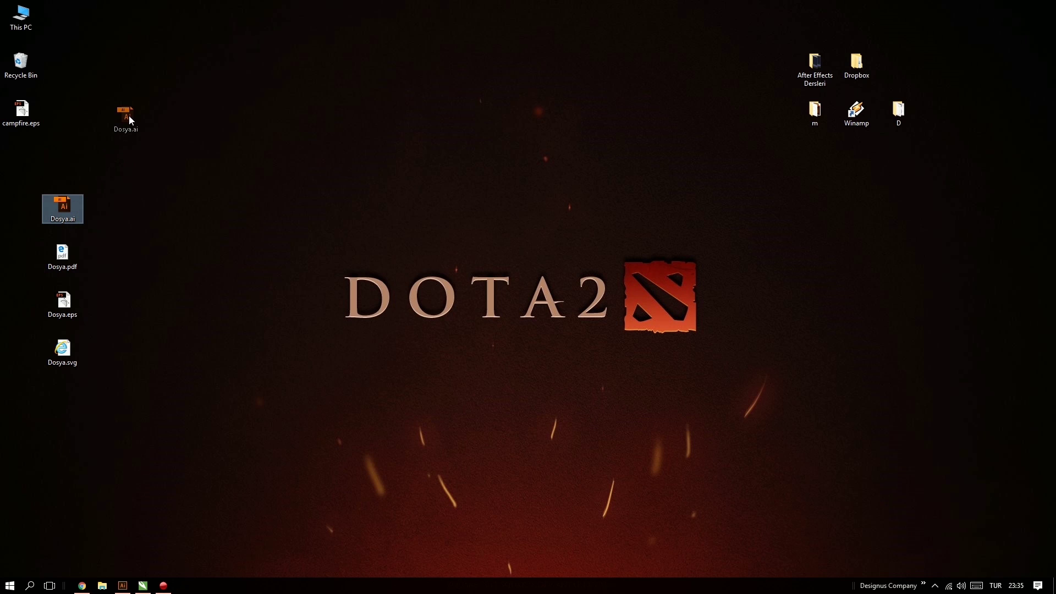
{"action": "mouse_move", "coordinate": [130, 118]}
{"action": "left_mouse_down"}
{"action": "mouse_move", "coordinate": [113, 210]}
{"action": "mouse_move", "coordinate": [124, 358]}
{"action": "left_mouse_up"}
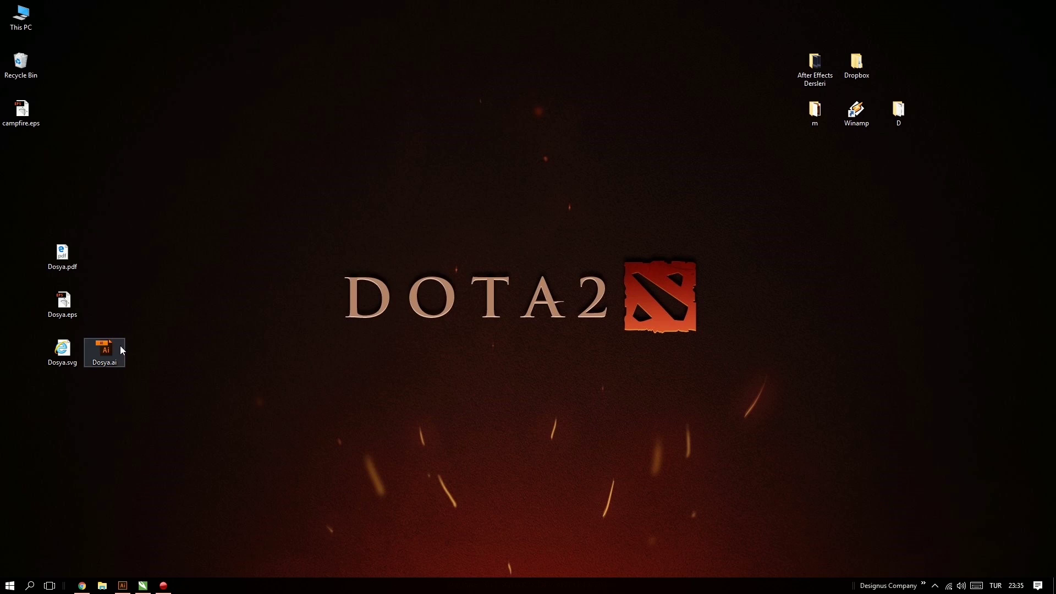
{"action": "mouse_move", "coordinate": [141, 295]}
{"action": "left_mouse_down"}
{"action": "mouse_move", "coordinate": [99, 380]}
{"action": "mouse_move", "coordinate": [102, 344]}
{"action": "left_mouse_up"}
{"action": "left_click", "coordinate": [149, 393]}
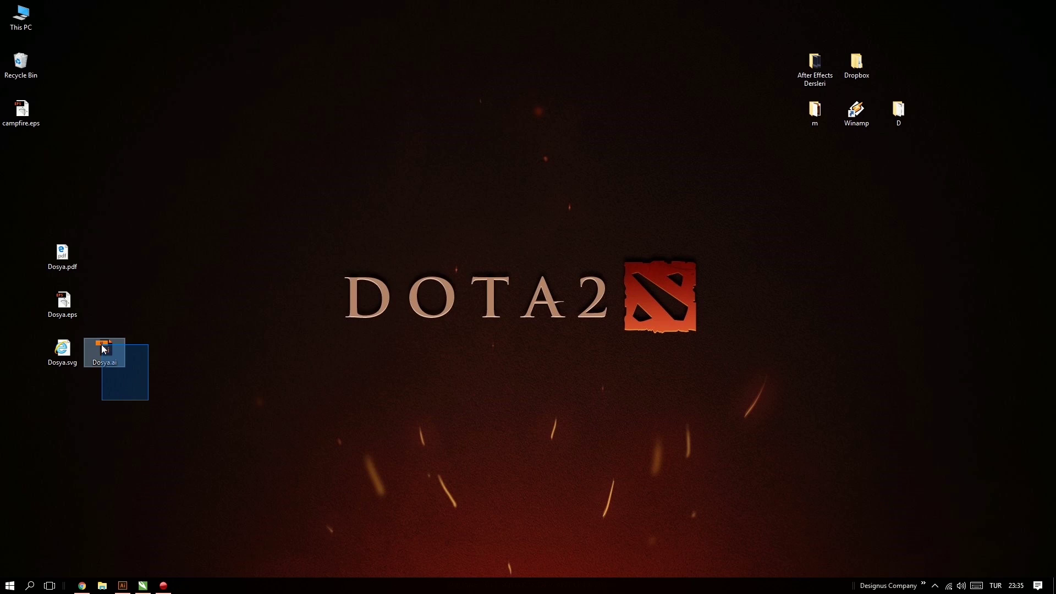
{"action": "left_click", "coordinate": [106, 429]}
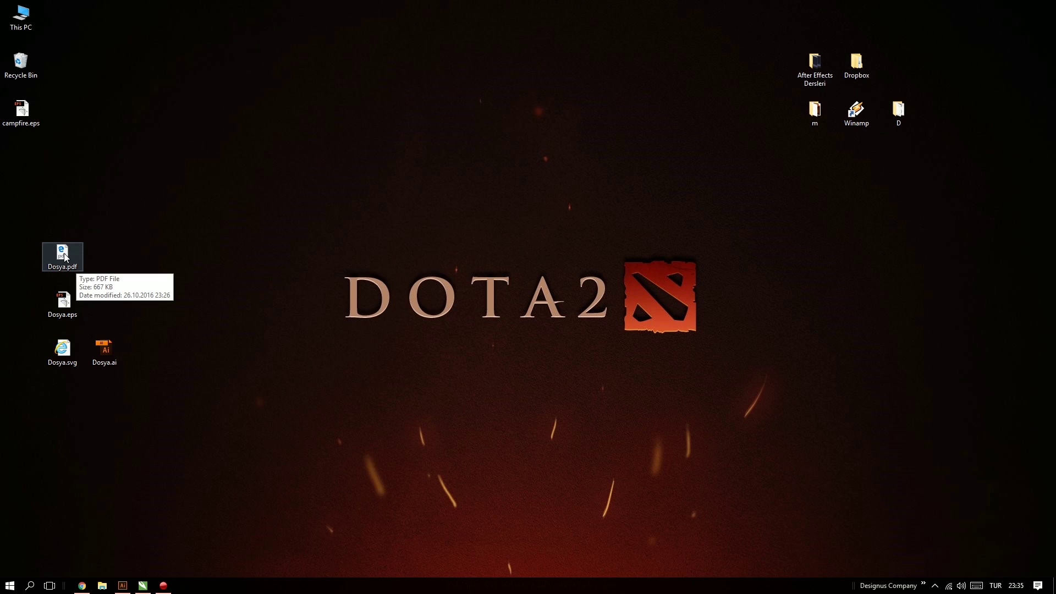
Drop Dosya.pdf onto Chrome's tab strip so it opens in a new tab.
{"action": "left_click_drag", "start_coordinate": [63, 252], "coordinate": [182, 282]}
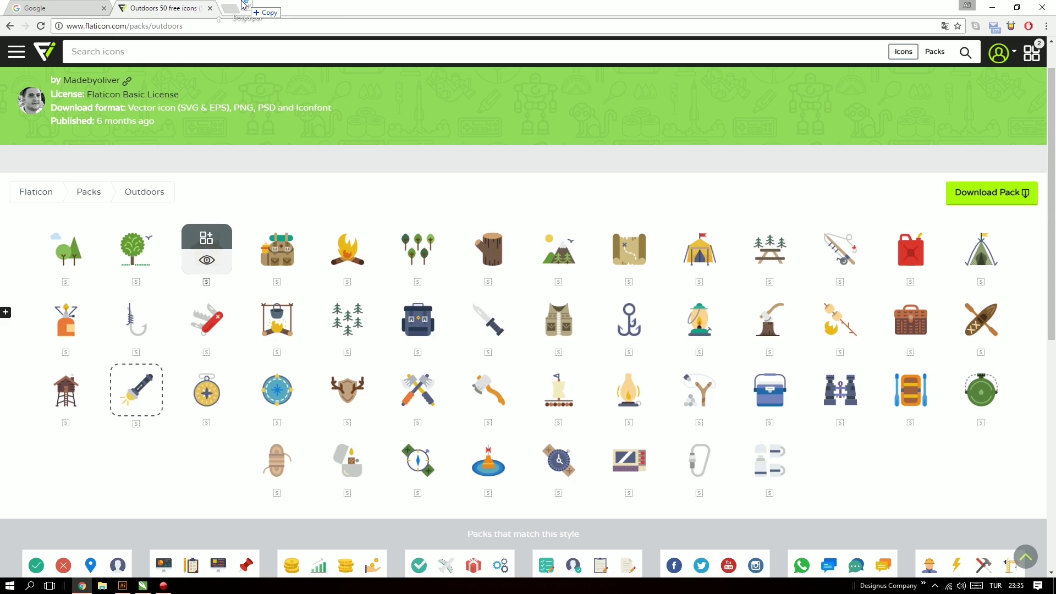
{"action": "left_click_drag", "start_coordinate": [182, 282], "coordinate": [242, 8]}
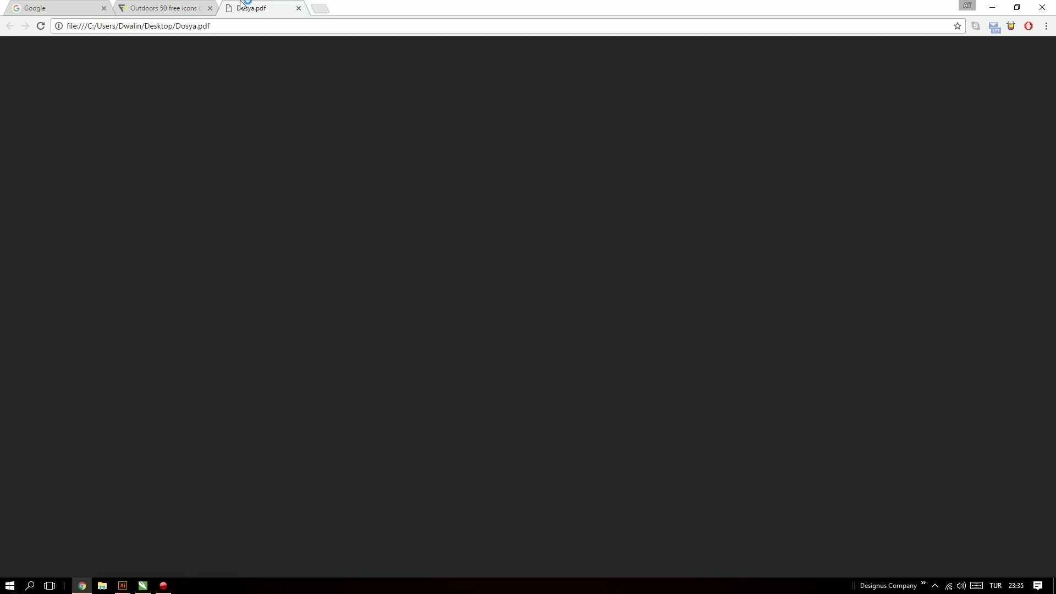
{"action": "scroll", "coordinate": [441, 290], "scroll_direction": "down", "scroll_amount": 2}
{"action": "scroll", "coordinate": [443, 292], "scroll_direction": "up", "scroll_amount": 2}
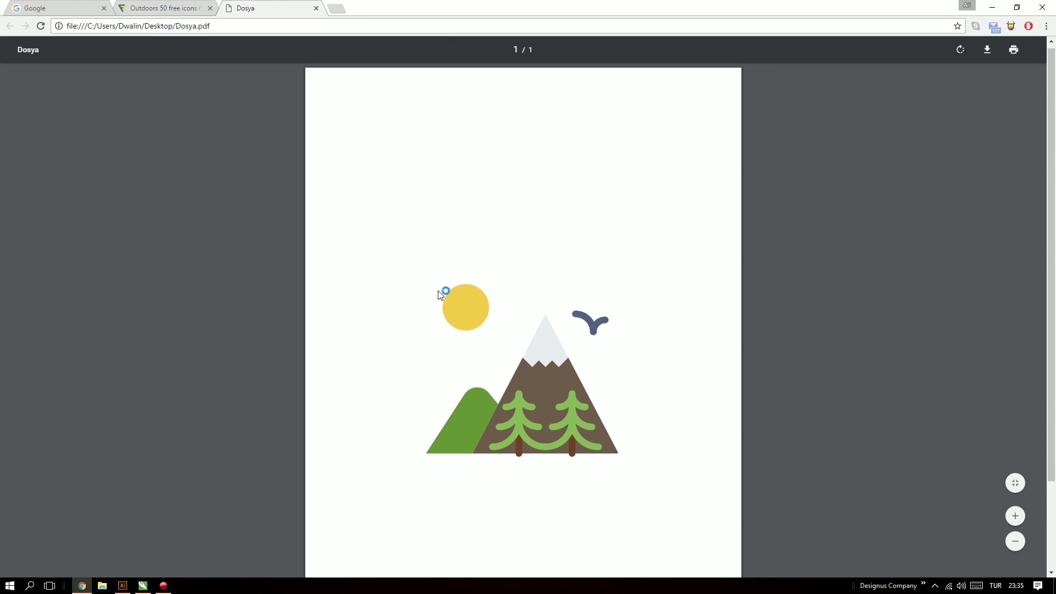
{"action": "scroll", "coordinate": [440, 295], "scroll_direction": "down", "scroll_amount": 2}
Scroll through the PDF landscape, then return to the desktop carrying Dosya.svg toward Chrome.
{"action": "scroll", "coordinate": [440, 295], "scroll_direction": "down", "scroll_amount": 1}
{"action": "scroll", "coordinate": [480, 247], "scroll_direction": "up", "scroll_amount": 2}
{"action": "scroll", "coordinate": [481, 251], "scroll_direction": "down", "scroll_amount": 2}
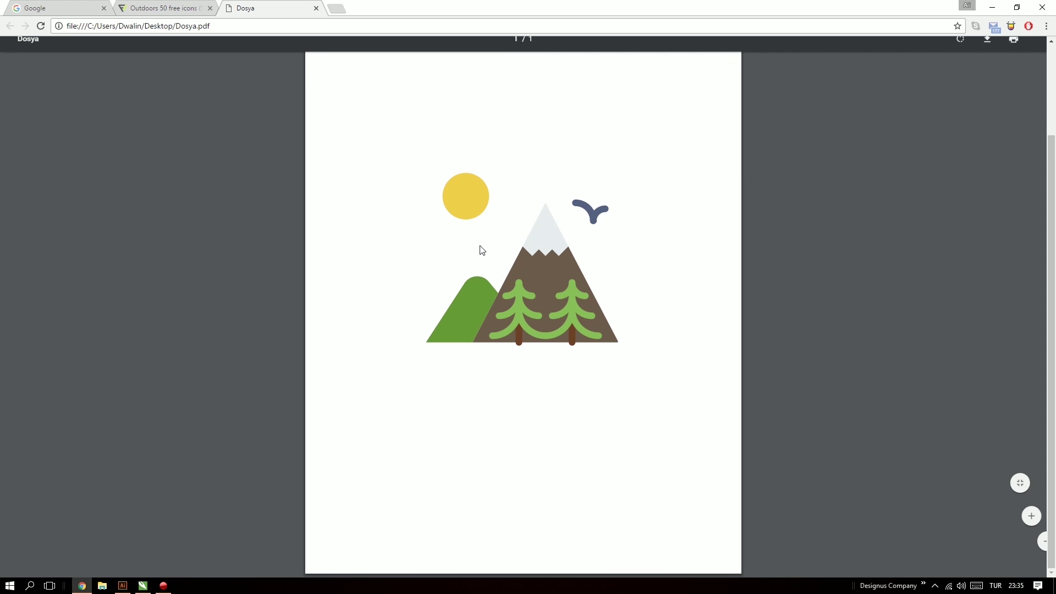
{"action": "scroll", "coordinate": [540, 440], "scroll_direction": "up", "scroll_amount": 2}
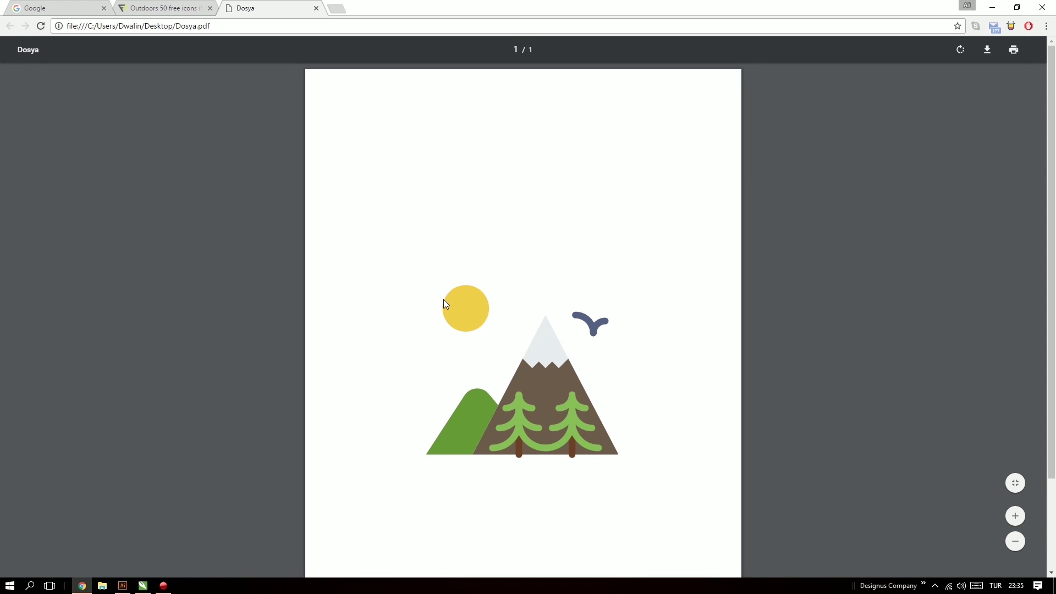
{"action": "scroll", "coordinate": [519, 330], "scroll_direction": "down", "scroll_amount": 2}
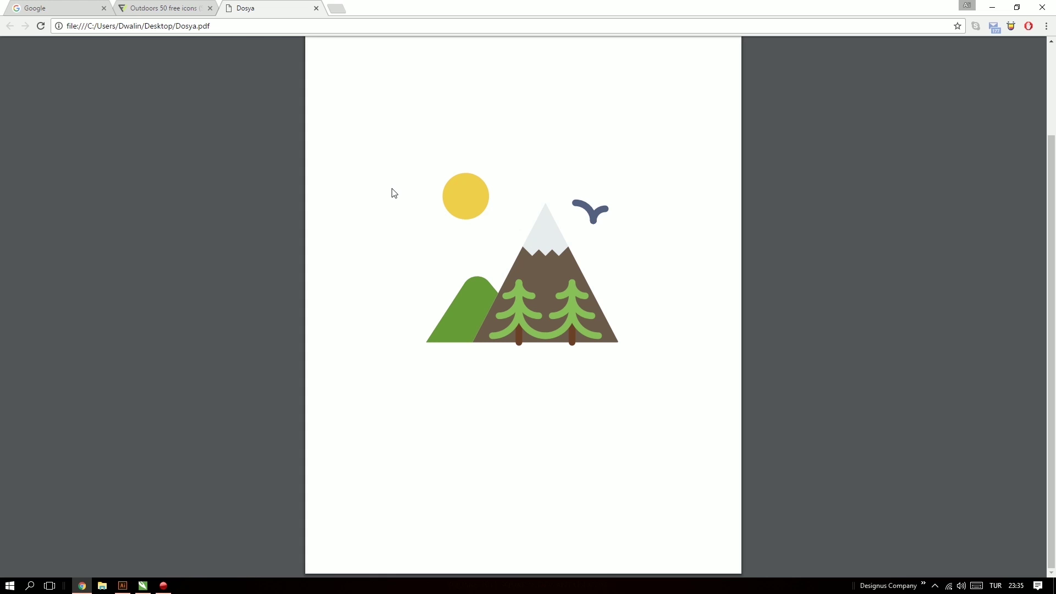
{"action": "key", "text": "super+d"}
{"action": "left_click_drag", "start_coordinate": [63, 350], "coordinate": [76, 575]}
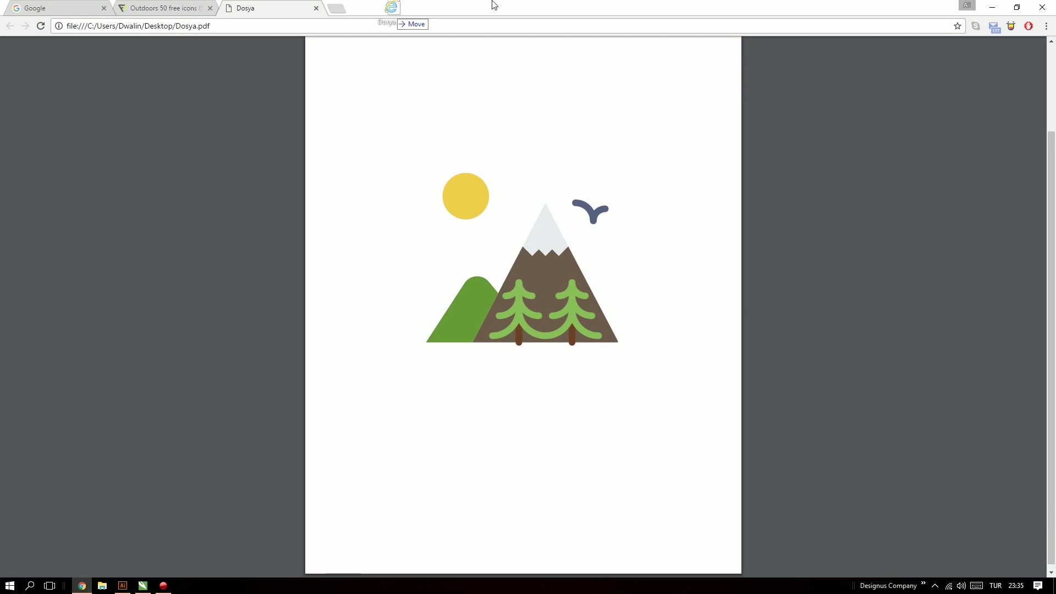
Open Dosya.svg in its own Chrome tab, then return to the desktop files.
{"action": "left_click_drag", "start_coordinate": [76, 576], "coordinate": [536, 5]}
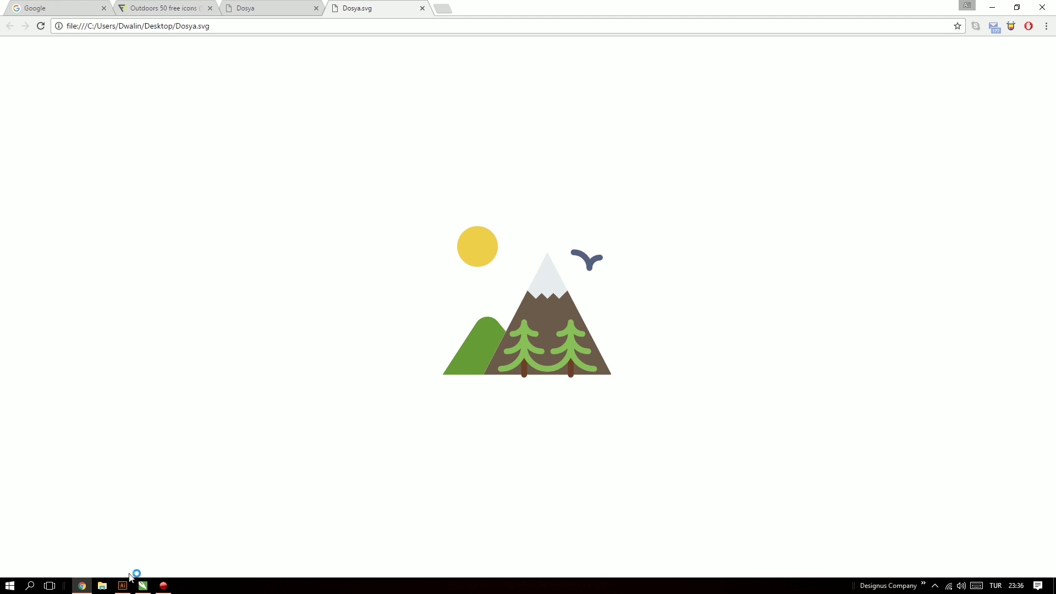
{"action": "left_click", "coordinate": [81, 585]}
{"action": "left_click", "coordinate": [108, 353]}
Try opening Dosya.ai and Dosya.eps in Chrome by dragging them over.
{"action": "left_click_drag", "start_coordinate": [105, 352], "coordinate": [493, 5]}
{"action": "left_click", "coordinate": [83, 586]}
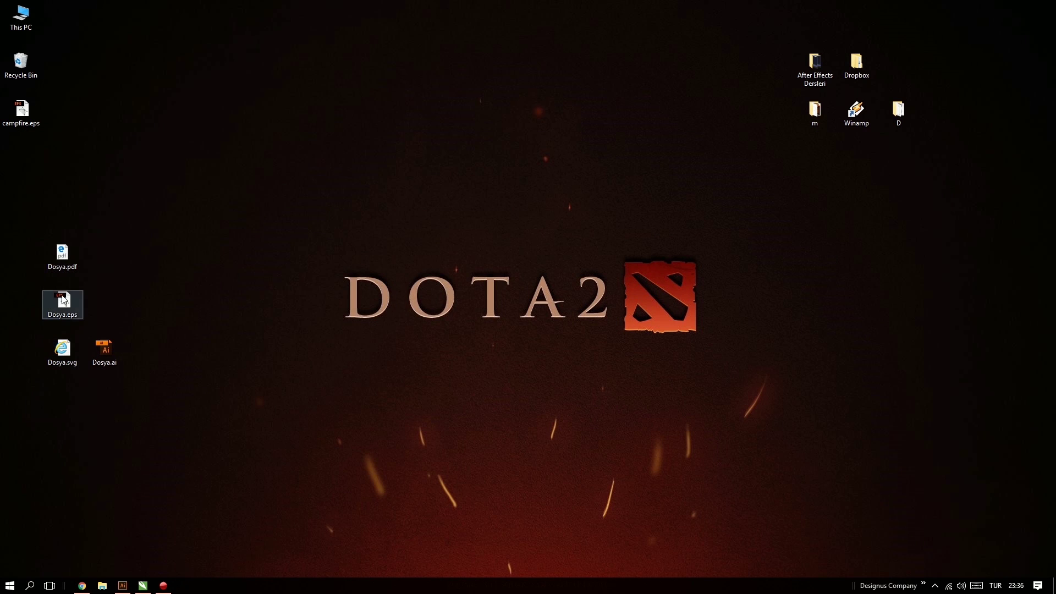
{"action": "mouse_move", "coordinate": [66, 304]}
{"action": "left_mouse_down"}
{"action": "mouse_move", "coordinate": [81, 586]}
{"action": "mouse_move", "coordinate": [316, 167]}
{"action": "left_mouse_up"}
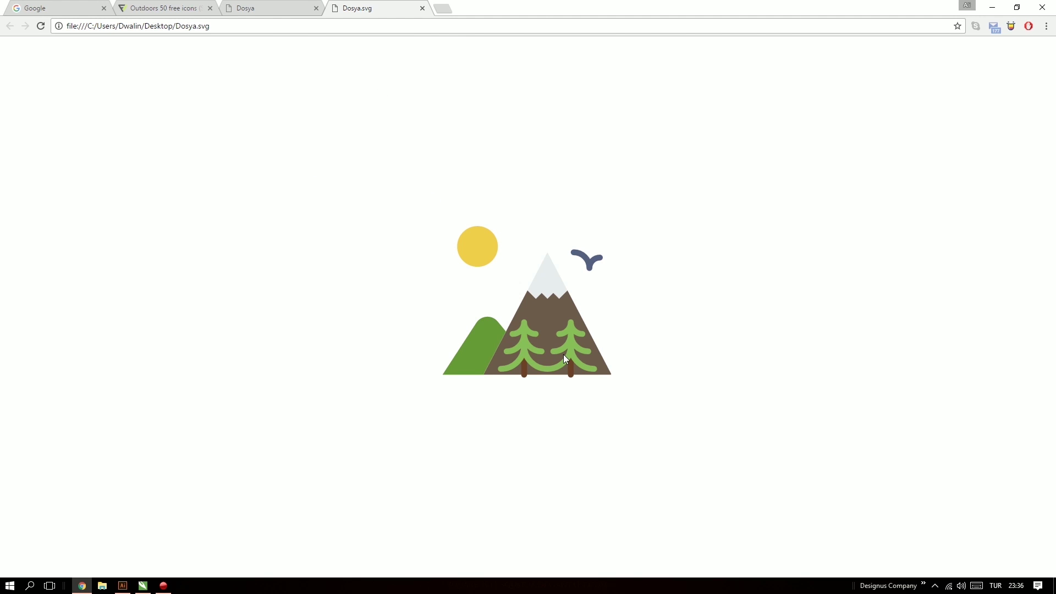
Highlight the .svg extension in the SVG tab's address, then the .pdf extension on the Dosya PDF tab.
{"action": "left_click", "coordinate": [212, 28]}
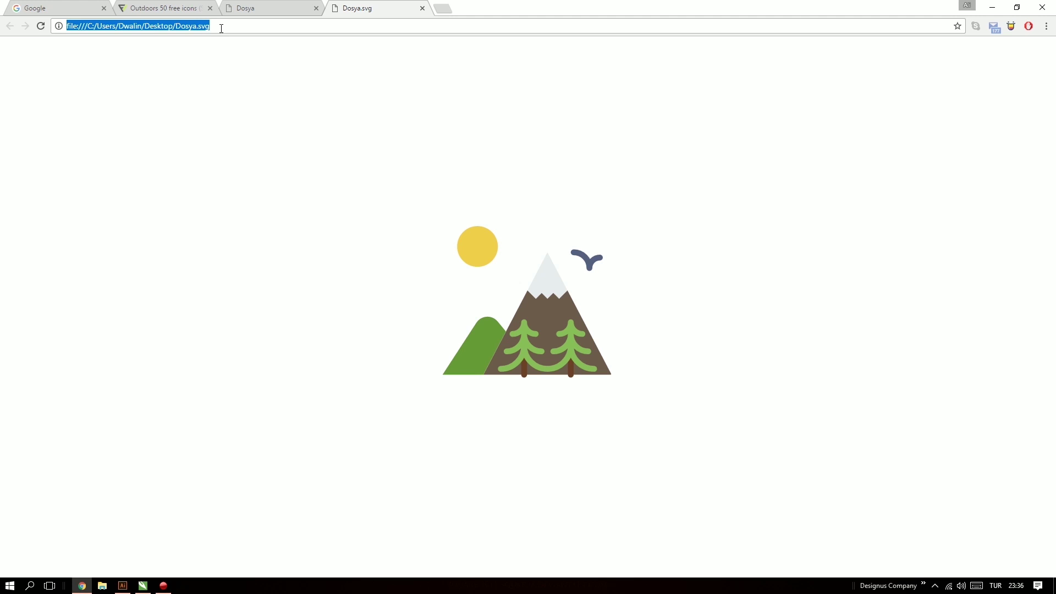
{"action": "left_click_drag", "start_coordinate": [211, 28], "coordinate": [199, 31]}
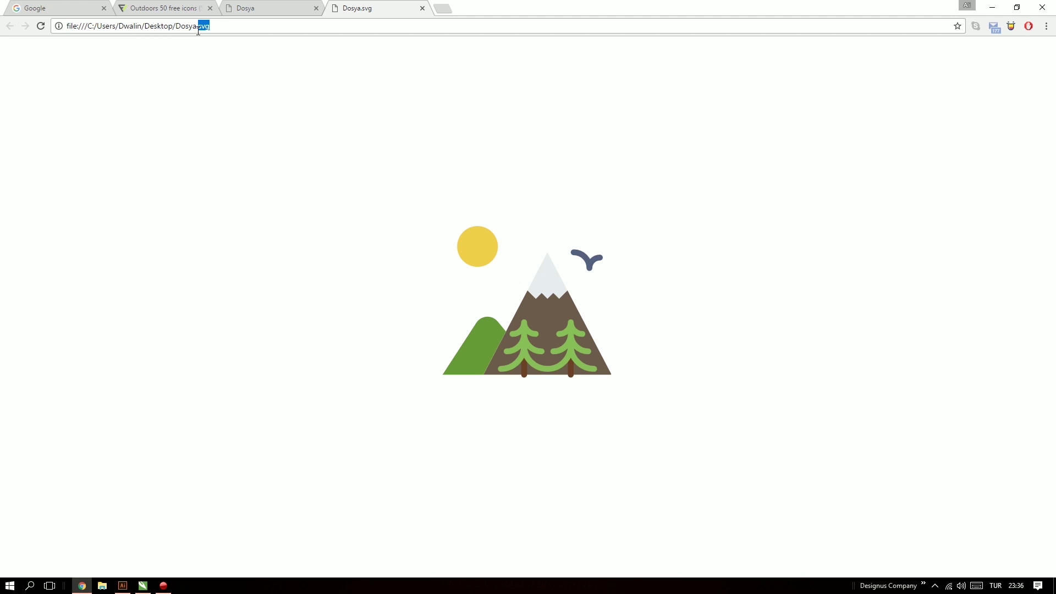
{"action": "left_click", "coordinate": [275, 7]}
{"action": "left_click", "coordinate": [232, 26]}
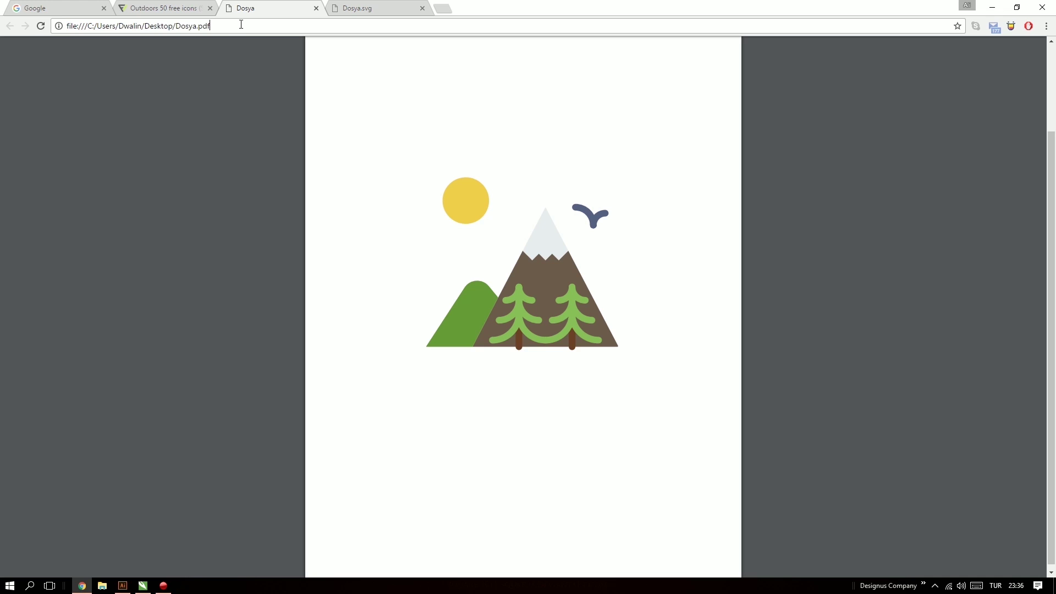
{"action": "left_click_drag", "start_coordinate": [210, 26], "coordinate": [198, 26]}
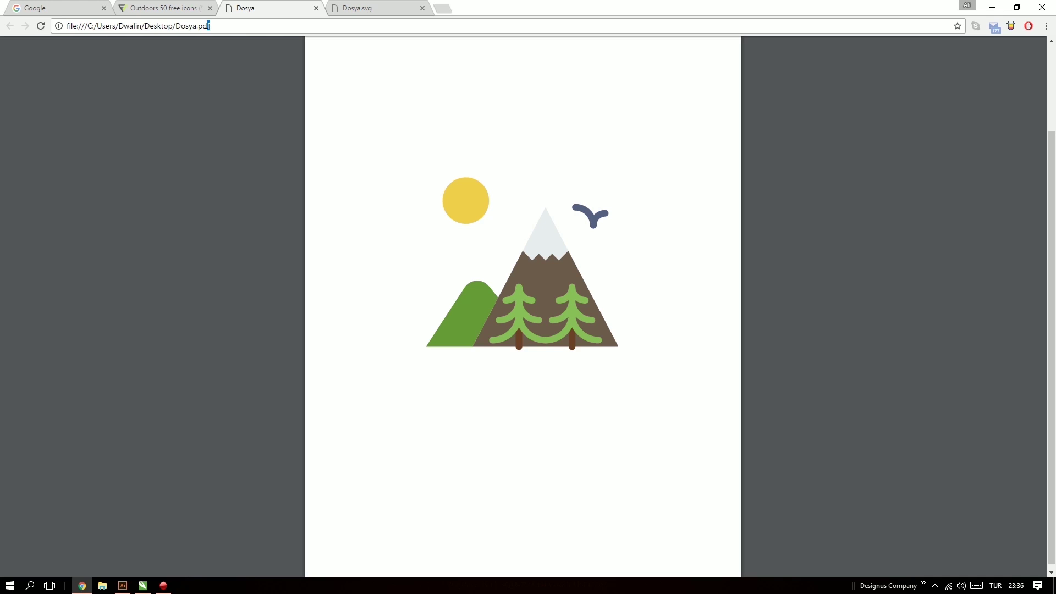
{"action": "left_click", "coordinate": [211, 317]}
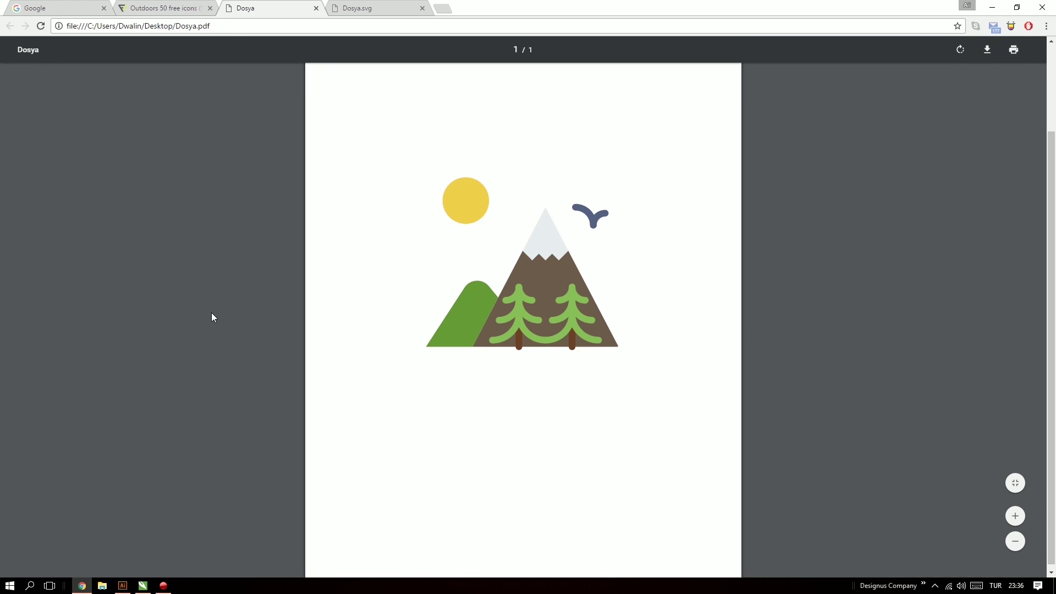